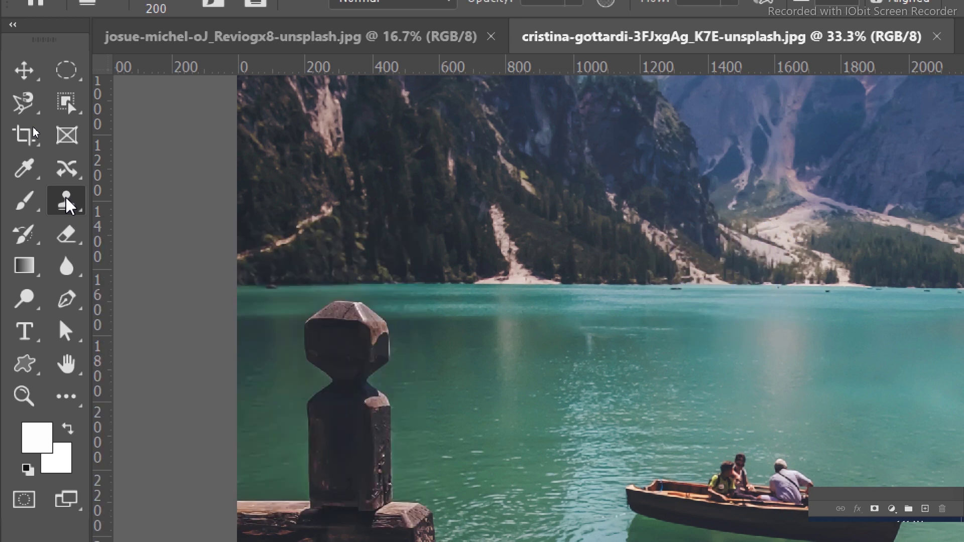
# - Select the Clone Stamp Tool for working on the rowboat in the lake photo
pyautogui.rightClick(68, 206)
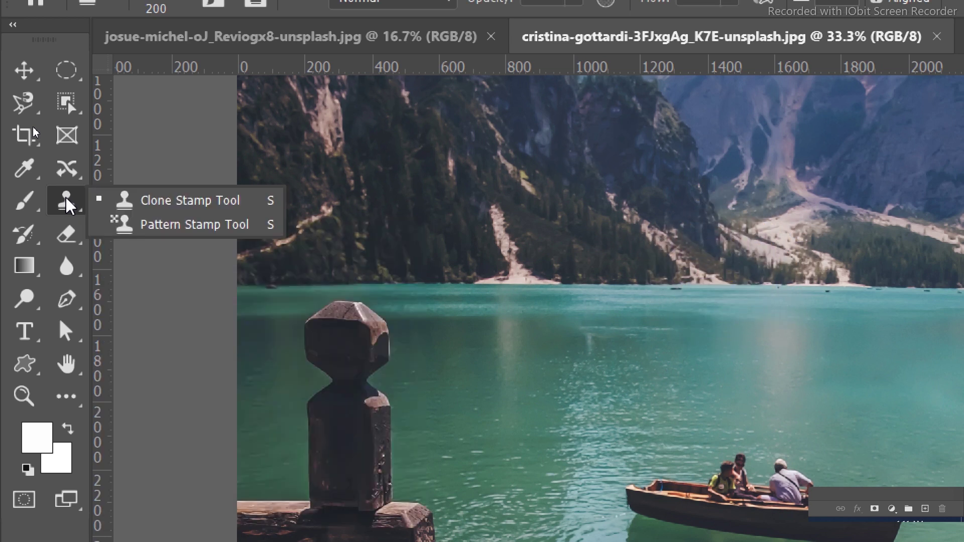
pyautogui.click(250, 206)
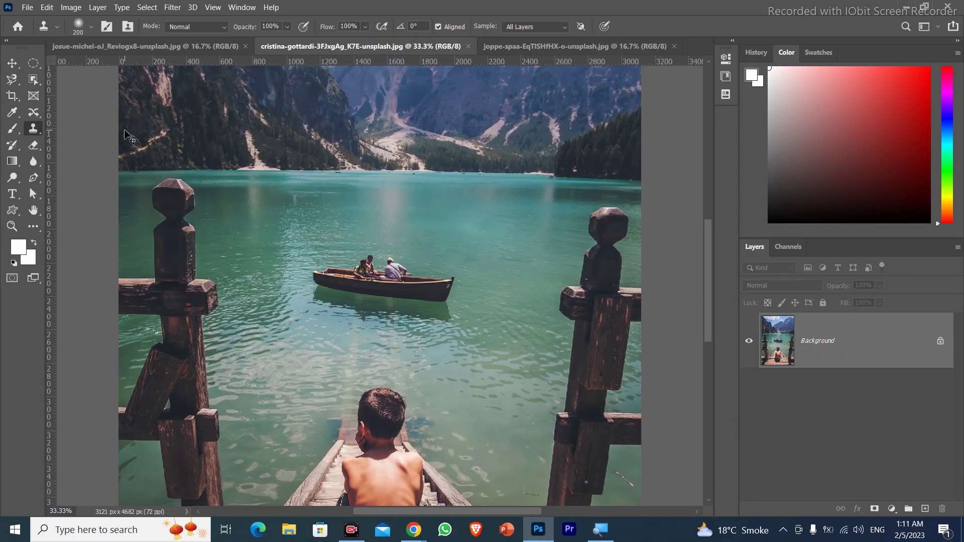
pyautogui.hotkey('ctrl', '+')
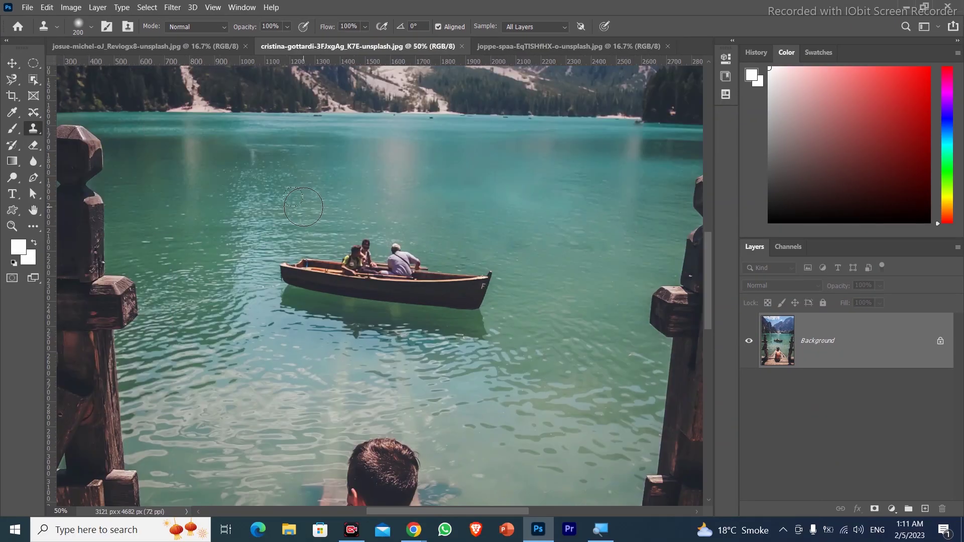
pyautogui.moveTo(437, 252); pyautogui.dragTo(436, 277)
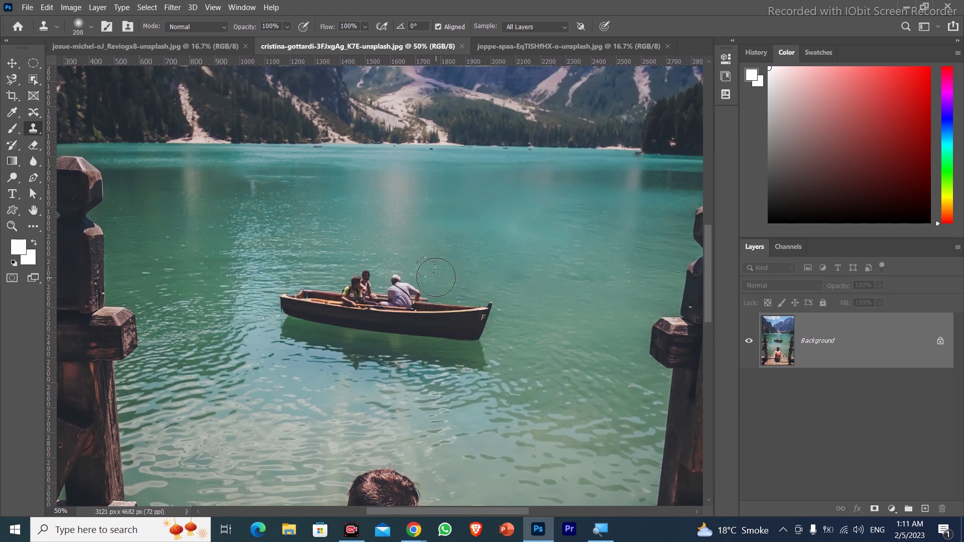
# - Switch to Chrome to look through the Unsplash photo results for Ducks, and return to the lake photo in Photoshop
pyautogui.hotkey('alt', 'Tab')
pyautogui.hotkey('alt', 'Tab')
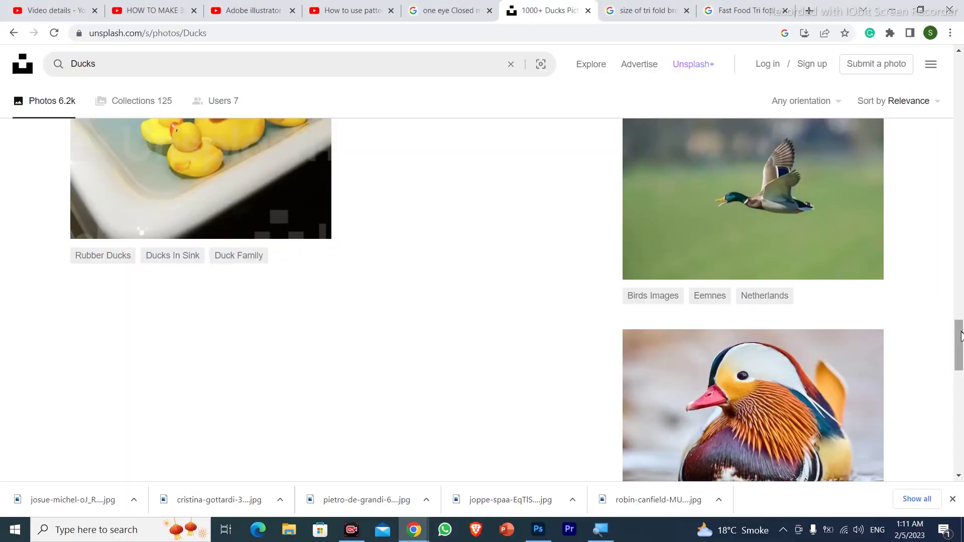
pyautogui.scroll(5, 962, 261)
pyautogui.scroll(10, 962, 261)
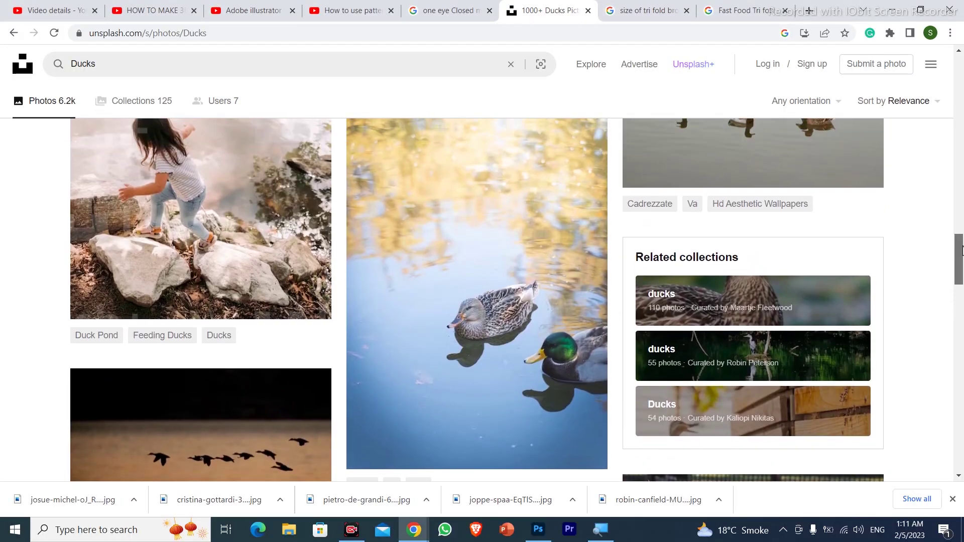
pyautogui.scroll(3, 960, 203)
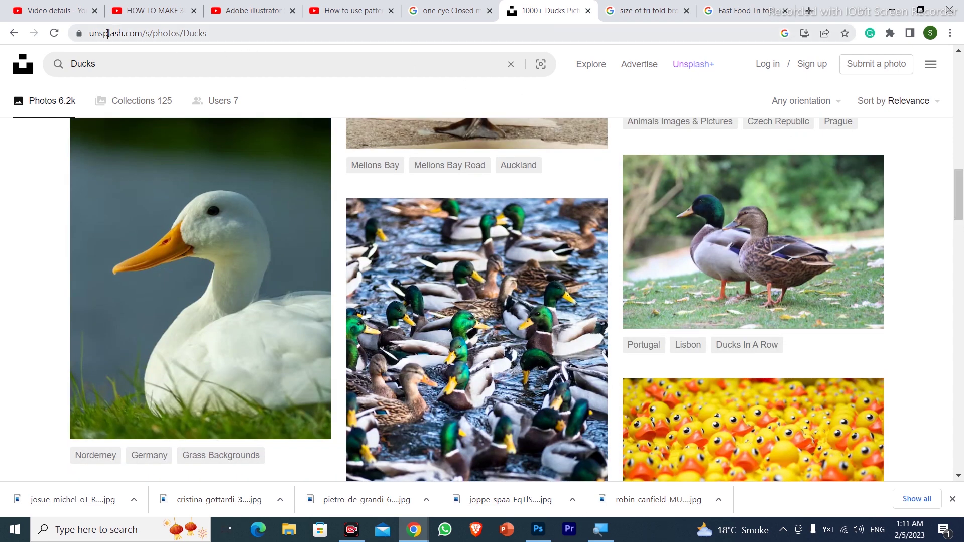
pyautogui.hotkey('alt', 'Tab')
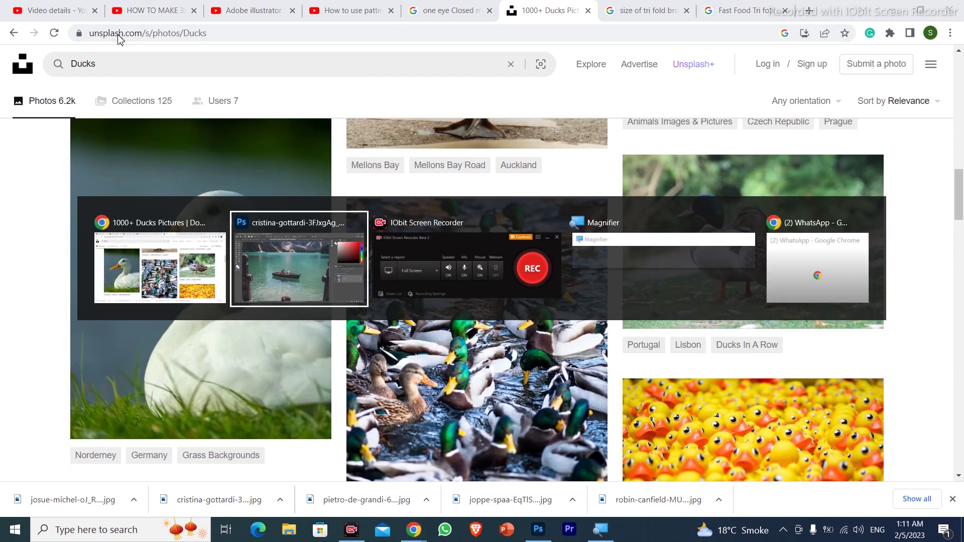
pyautogui.press('Escape')
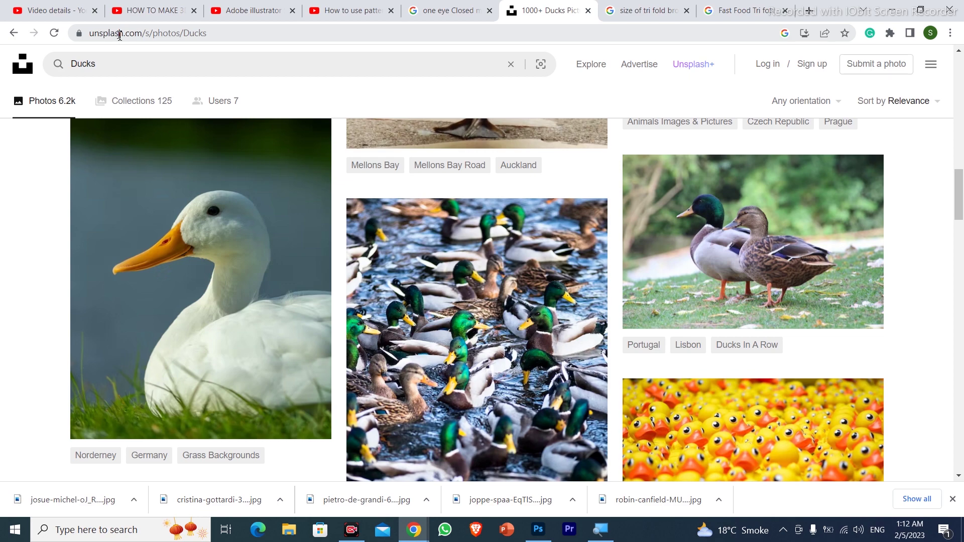
pyautogui.hotkey('alt', 'Tab')
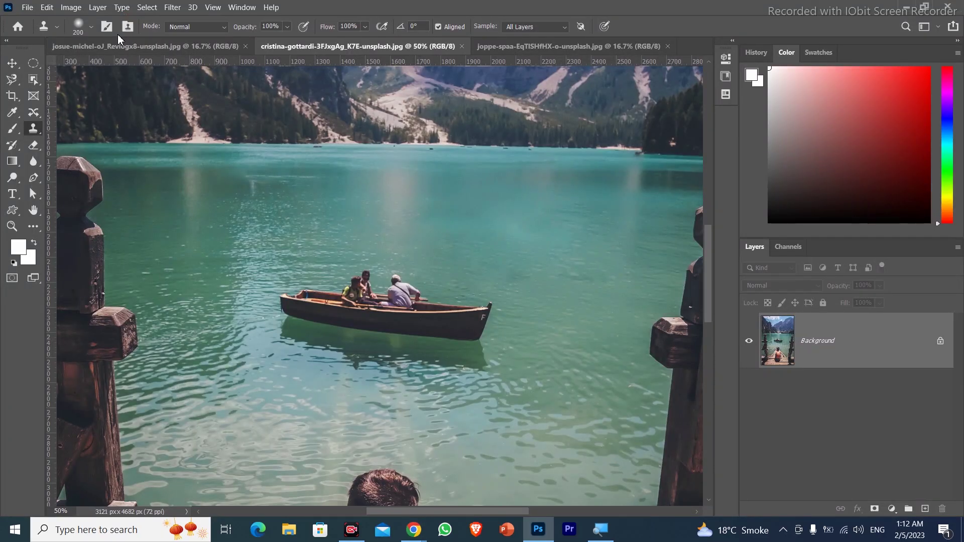
# - Try to stamp on the rowboat without defining a clone source, and dismiss the alert
pyautogui.hotkey('ctrl', '+')
pyautogui.moveTo(357, 200)
pyautogui.mouseDown()
pyautogui.moveTo(356, 254)
pyautogui.moveTo(350, 245)
pyautogui.mouseUp()
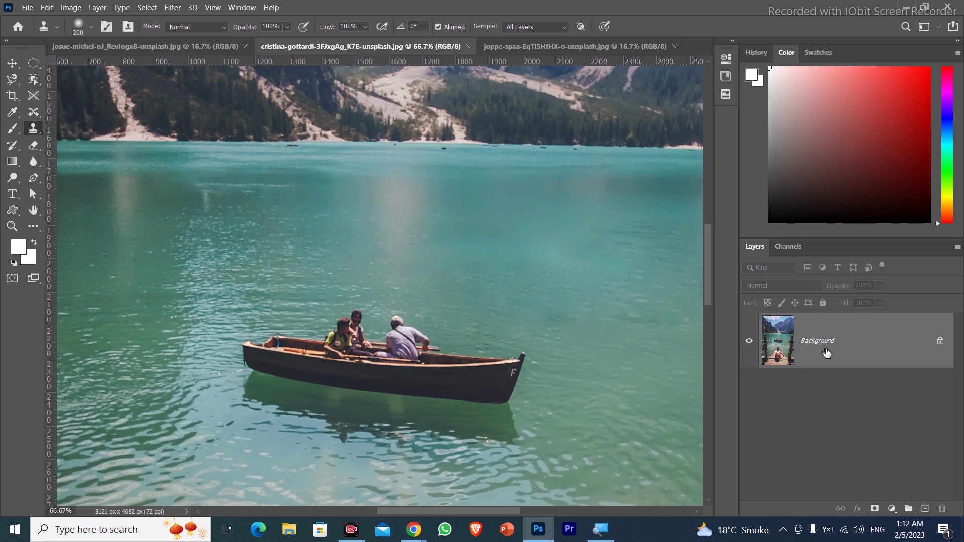
pyautogui.click(388, 358)
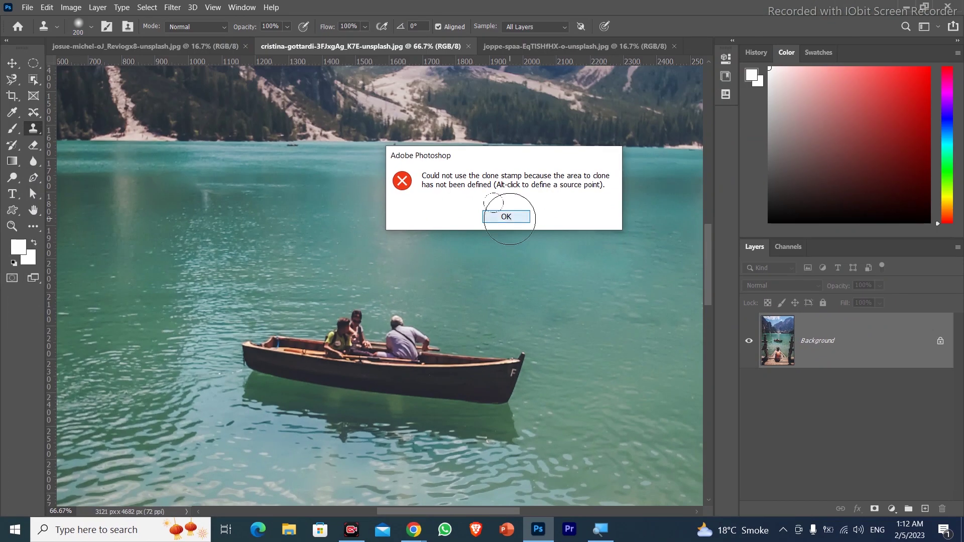
pyautogui.click(508, 218)
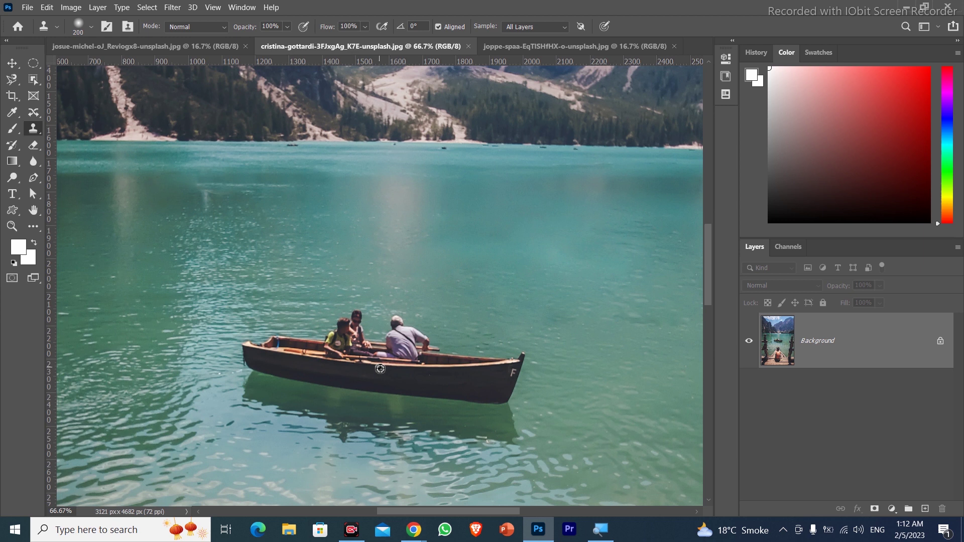
# - Sample the rowboat's hull, stamp a test dab on the water above the boat, and undo it
pyautogui.keyDown('alt'); pyautogui.click(380, 369); pyautogui.keyUp('alt')
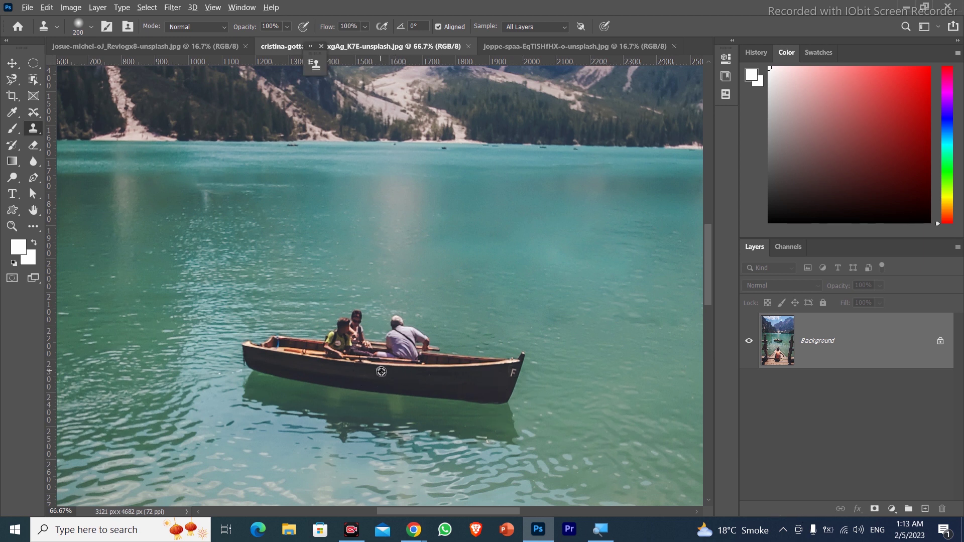
pyautogui.moveTo(380, 259)
pyautogui.mouseDown()
pyautogui.moveTo(357, 257)
pyautogui.moveTo(380, 256)
pyautogui.mouseUp()
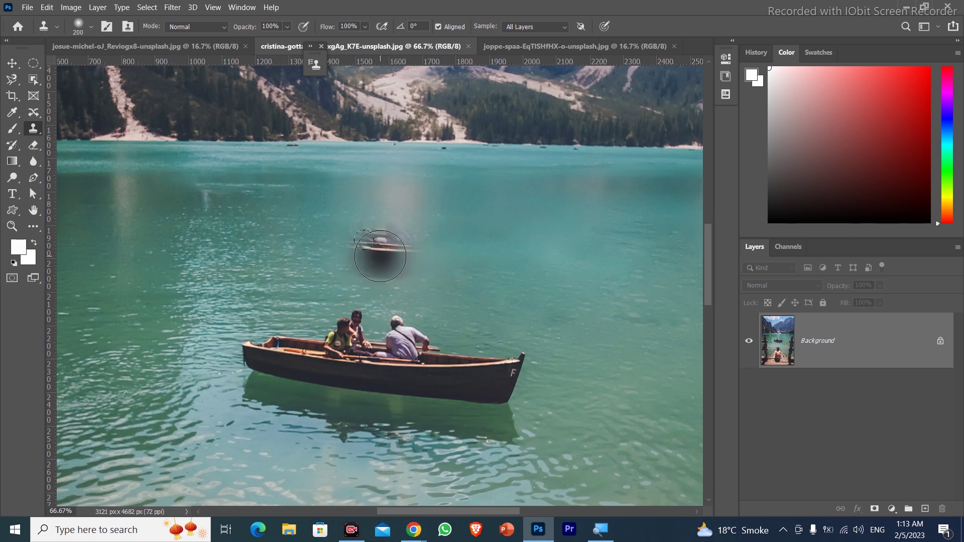
pyautogui.rightClick(385, 246)
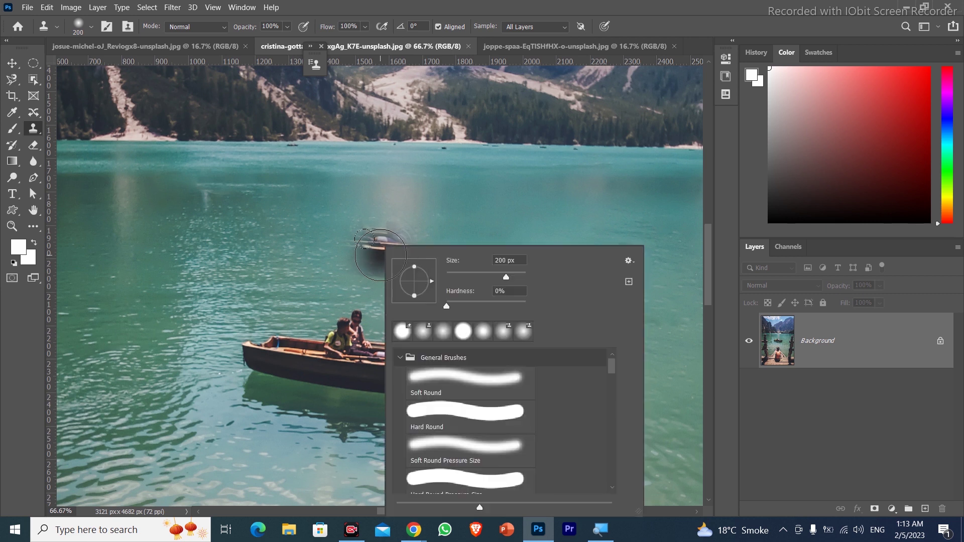
pyautogui.press('Return')
pyautogui.click(446, 306)
pyautogui.hotkey('ctrl', 'z')
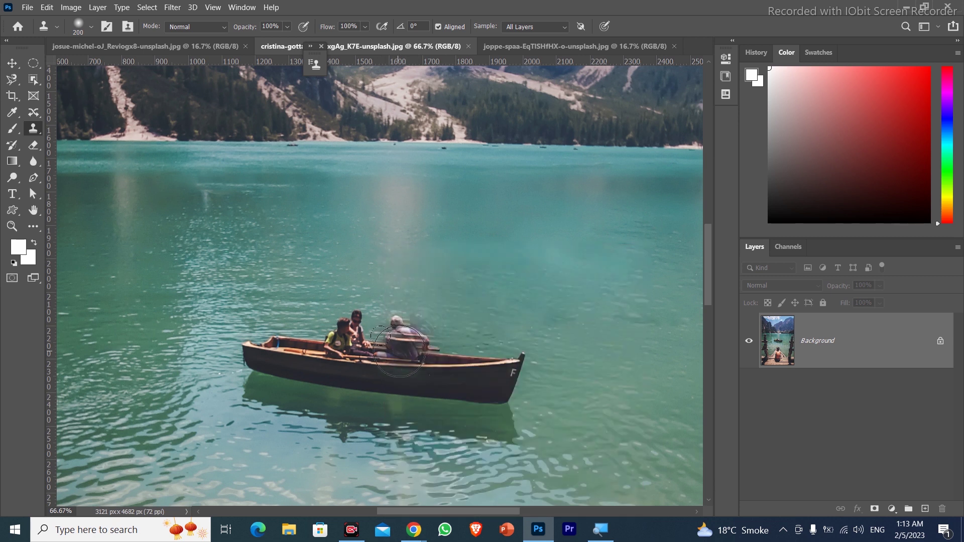
# - Resample the hull, clone the whole rowboat with its passengers above the original on the Background layer, and undo the cloning
pyautogui.keyDown('alt'); pyautogui.click(384, 367); pyautogui.keyUp('alt')
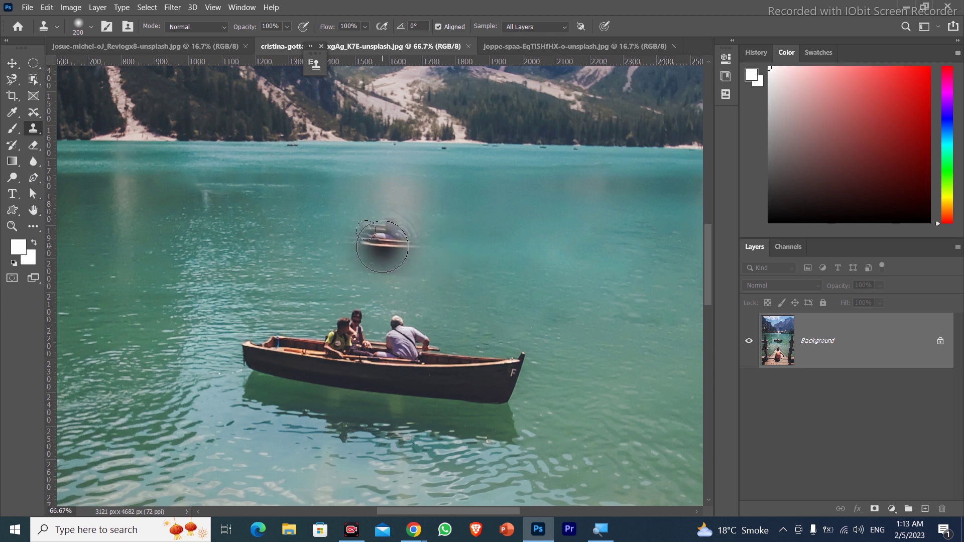
pyautogui.moveTo(386, 246)
pyautogui.mouseDown()
pyautogui.moveTo(553, 260)
pyautogui.moveTo(456, 270)
pyautogui.moveTo(316, 258)
pyautogui.moveTo(374, 248)
pyautogui.moveTo(284, 246)
pyautogui.moveTo(348, 225)
pyautogui.moveTo(262, 232)
pyautogui.moveTo(323, 237)
pyautogui.moveTo(390, 226)
pyautogui.moveTo(338, 218)
pyautogui.moveTo(429, 215)
pyautogui.moveTo(384, 197)
pyautogui.moveTo(411, 215)
pyautogui.moveTo(380, 213)
pyautogui.moveTo(455, 231)
pyautogui.moveTo(427, 207)
pyautogui.moveTo(361, 208)
pyautogui.moveTo(365, 244)
pyautogui.moveTo(419, 271)
pyautogui.moveTo(305, 283)
pyautogui.moveTo(405, 291)
pyautogui.moveTo(522, 269)
pyautogui.moveTo(333, 265)
pyautogui.moveTo(267, 252)
pyautogui.moveTo(544, 290)
pyautogui.mouseUp()
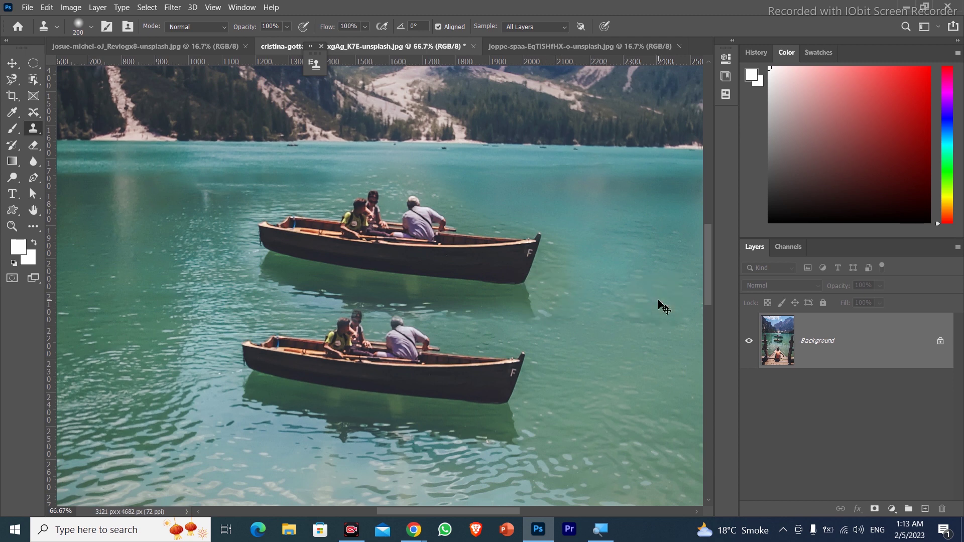
pyautogui.hotkey('ctrl', '-')
pyautogui.hotkey('ctrl', '-')
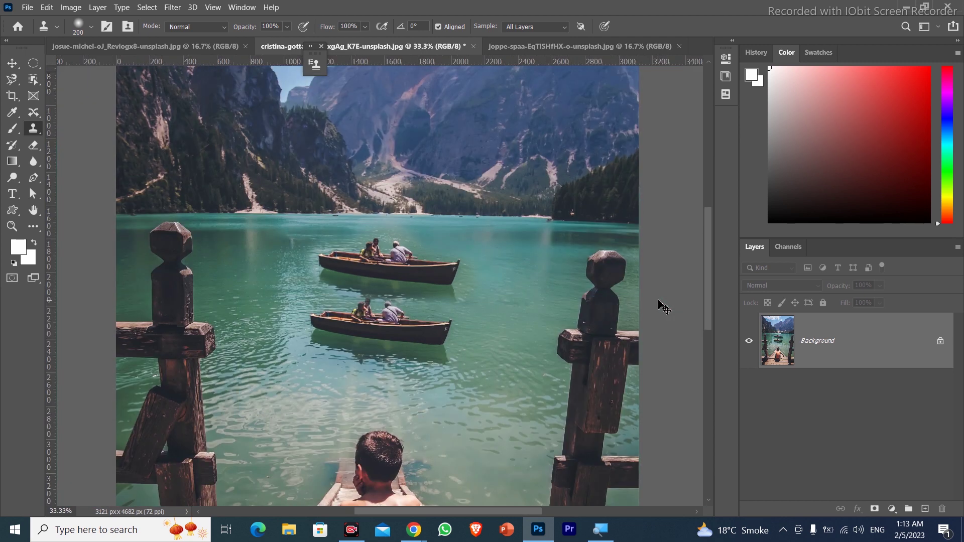
pyautogui.hotkey('ctrl', '+')
pyautogui.hotkey('ctrl', '+')
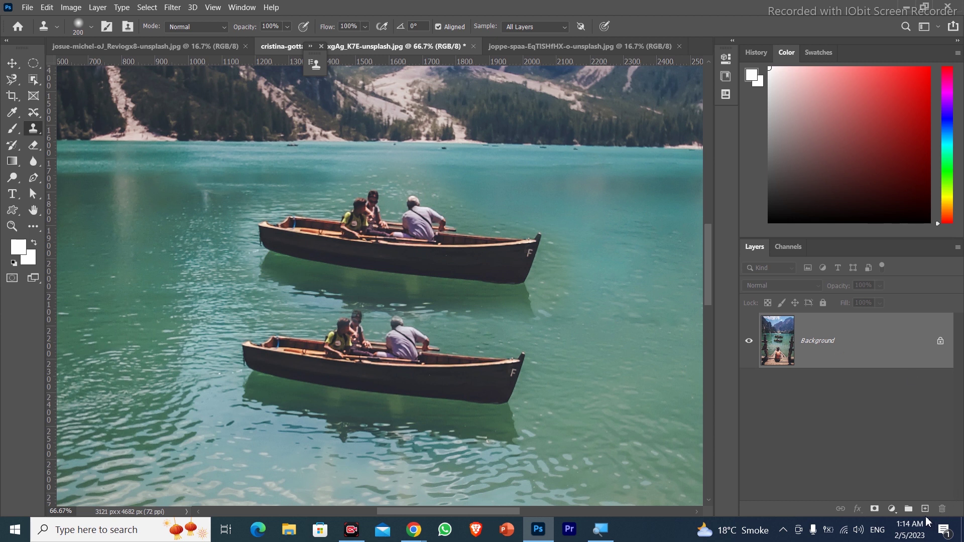
pyautogui.hotkey('ctrl', 'z')
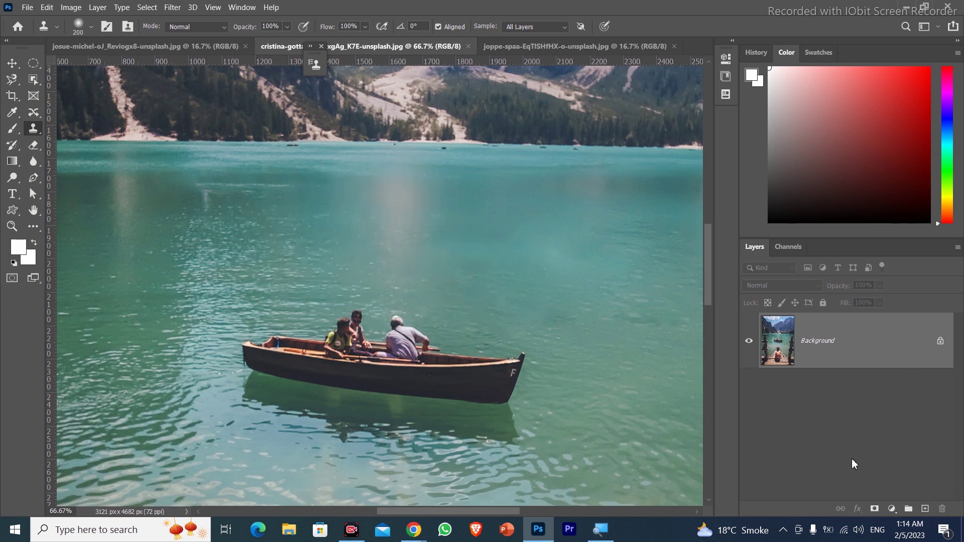
# - Add a new empty layer above the Background and set the Clone Stamp to sample All Layers
pyautogui.click(925, 511)
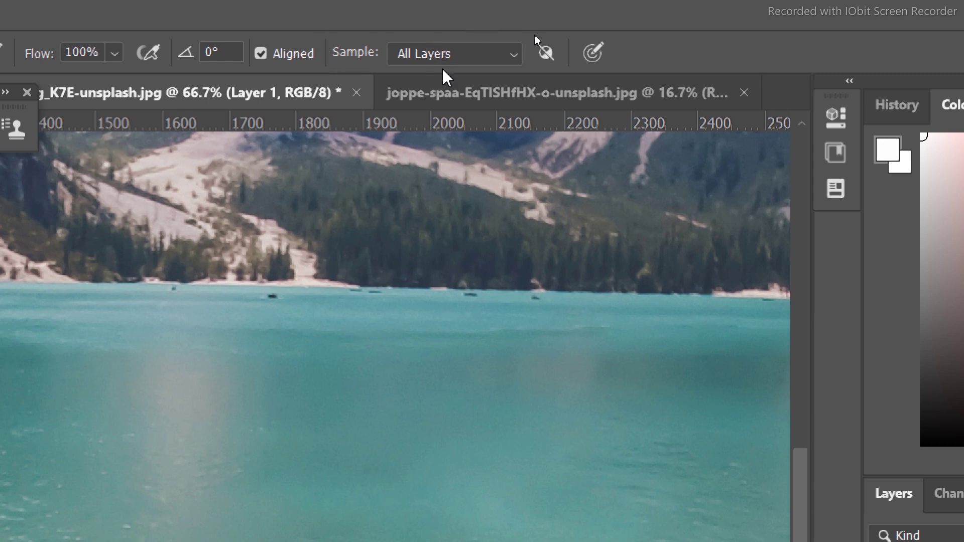
pyautogui.click(479, 57)
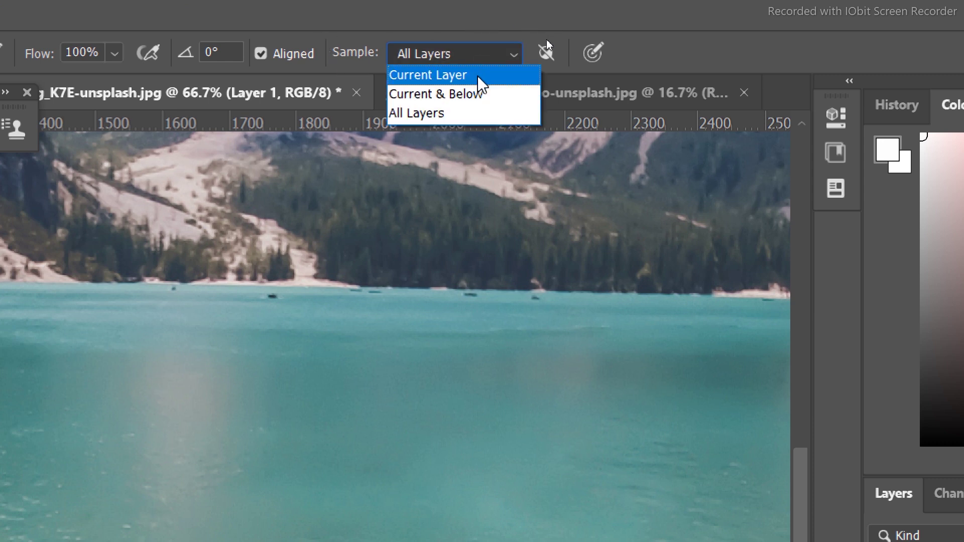
pyautogui.click(474, 113)
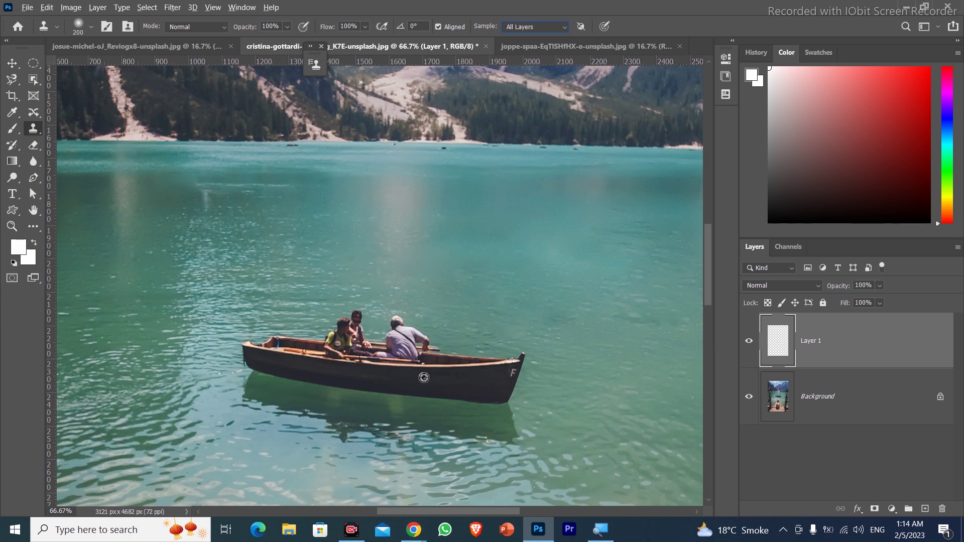
# - Sample the rowboat's hull and clone the complete boat with its passengers on Layer 1, up and left of the original
pyautogui.moveTo(424, 378); pyautogui.dragTo(513, 392)
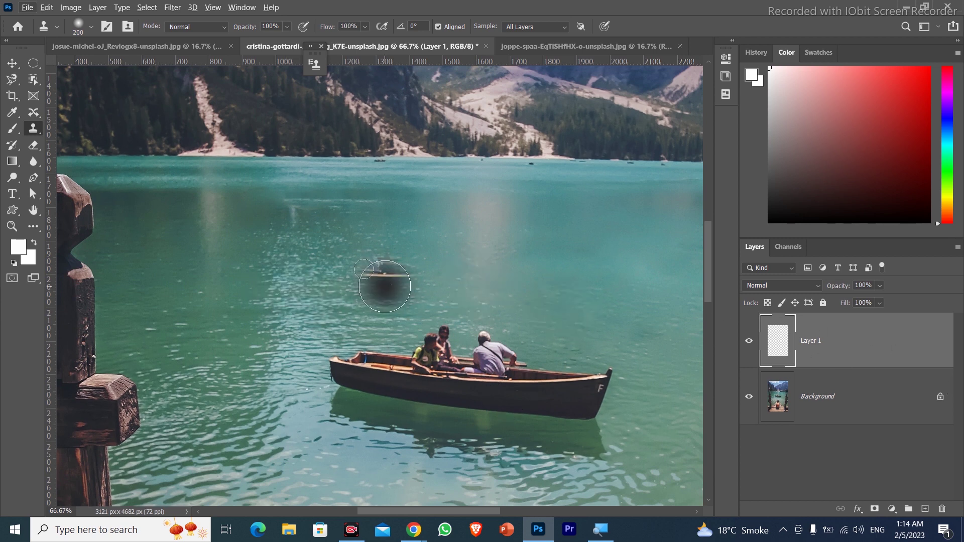
pyautogui.moveTo(341, 280)
pyautogui.mouseDown()
pyautogui.moveTo(293, 276)
pyautogui.moveTo(407, 282)
pyautogui.moveTo(281, 268)
pyautogui.moveTo(317, 279)
pyautogui.moveTo(410, 276)
pyautogui.moveTo(311, 278)
pyautogui.moveTo(338, 285)
pyautogui.mouseUp()
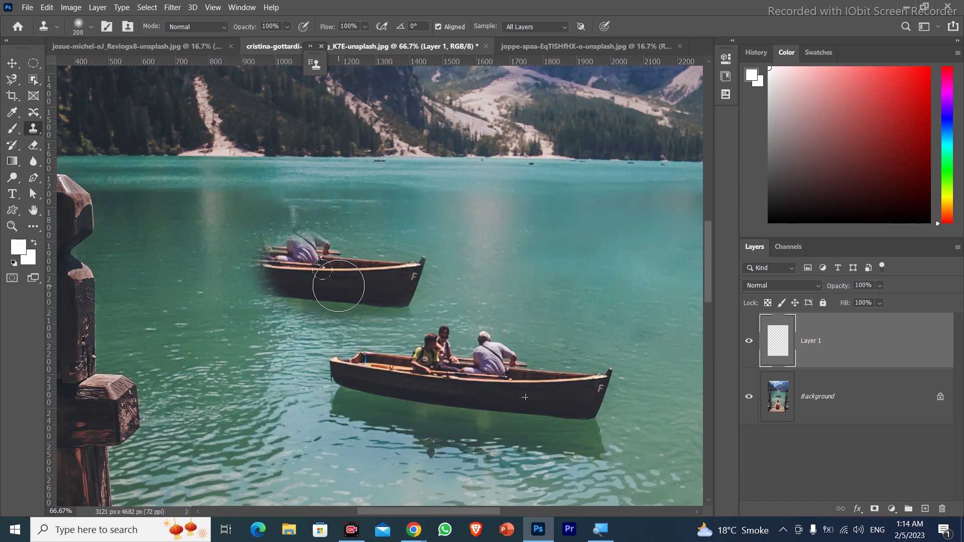
pyautogui.moveTo(337, 286)
pyautogui.mouseDown()
pyautogui.moveTo(153, 254)
pyautogui.moveTo(279, 237)
pyautogui.moveTo(337, 247)
pyautogui.moveTo(286, 212)
pyautogui.moveTo(325, 218)
pyautogui.moveTo(255, 203)
pyautogui.moveTo(273, 213)
pyautogui.moveTo(211, 214)
pyautogui.moveTo(266, 198)
pyautogui.moveTo(348, 207)
pyautogui.moveTo(180, 296)
pyautogui.moveTo(158, 285)
pyautogui.moveTo(189, 302)
pyautogui.moveTo(425, 314)
pyautogui.moveTo(407, 306)
pyautogui.moveTo(443, 316)
pyautogui.moveTo(181, 286)
pyautogui.moveTo(162, 239)
pyautogui.moveTo(171, 209)
pyautogui.moveTo(213, 176)
pyautogui.mouseUp()
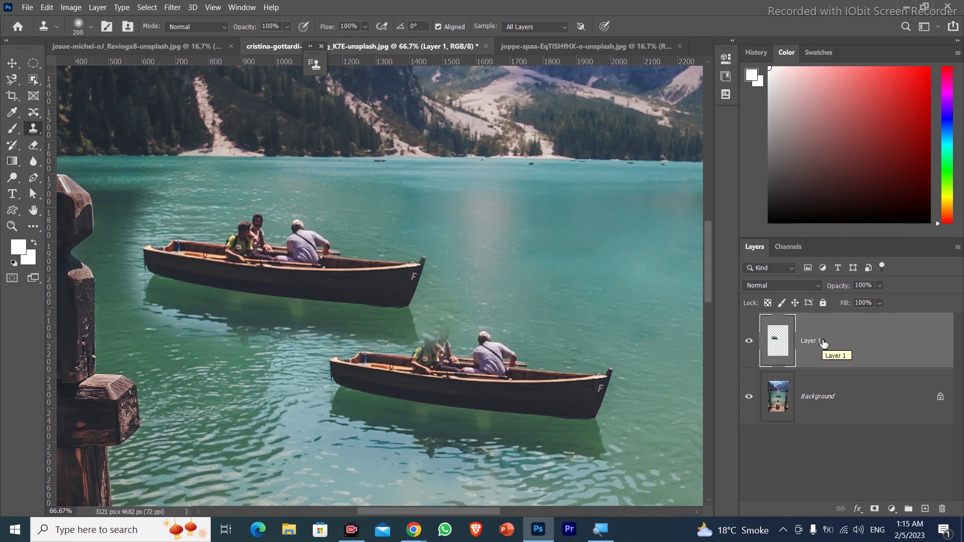
# - Hide the Background layer to inspect the cloned rowboat on its own, and show it again
pyautogui.click(749, 398)
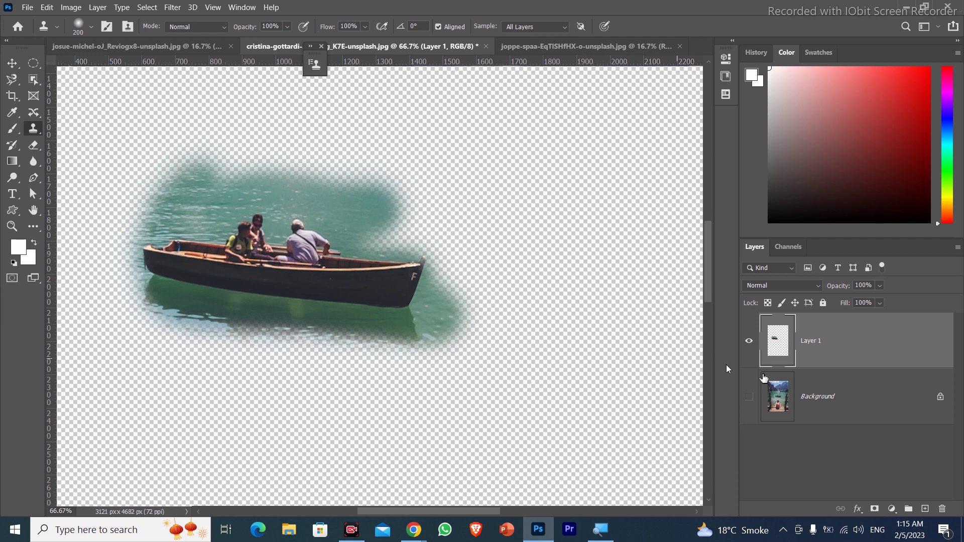
pyautogui.click(749, 398)
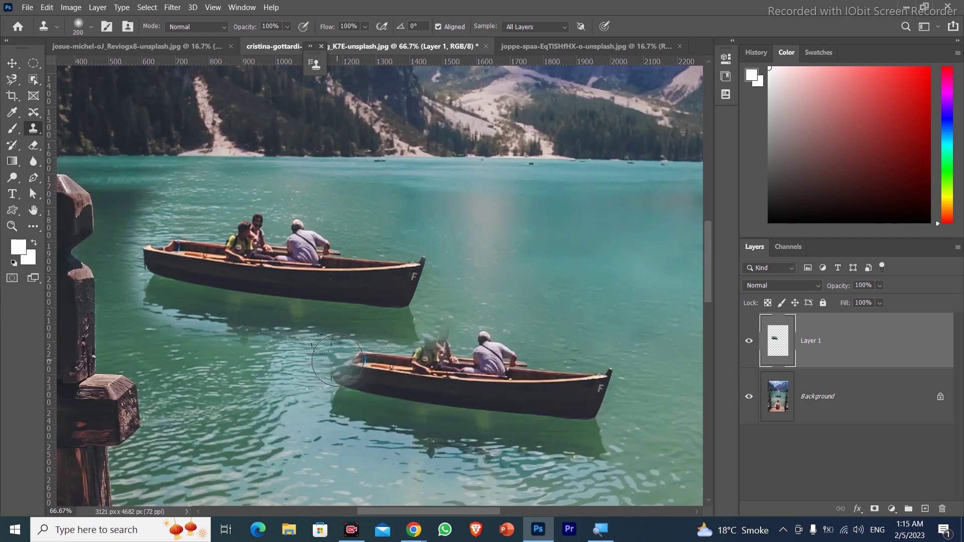
# - Activate the Eraser Tool and give it a soft round 100 px brush with 0% hardness
pyautogui.hotkey('ctrl', '1')
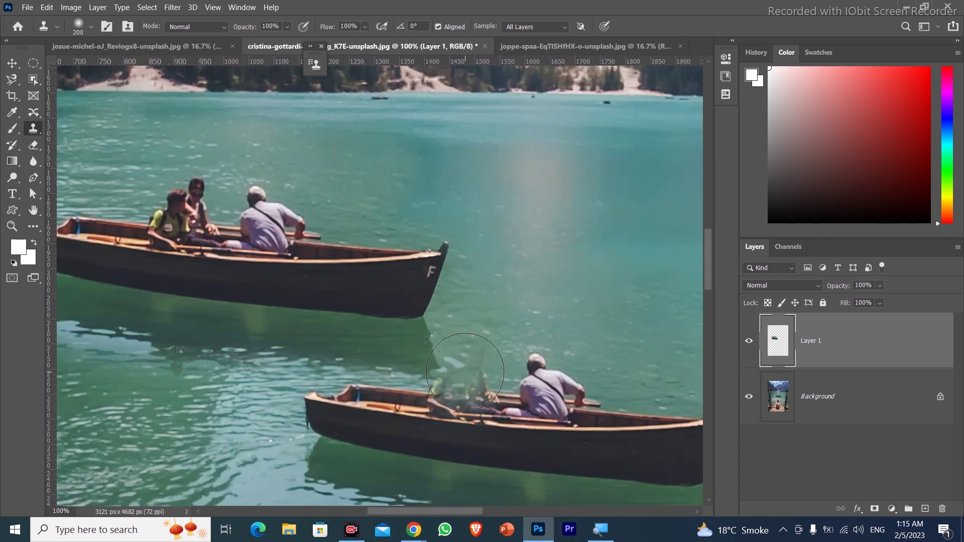
pyautogui.press('v')
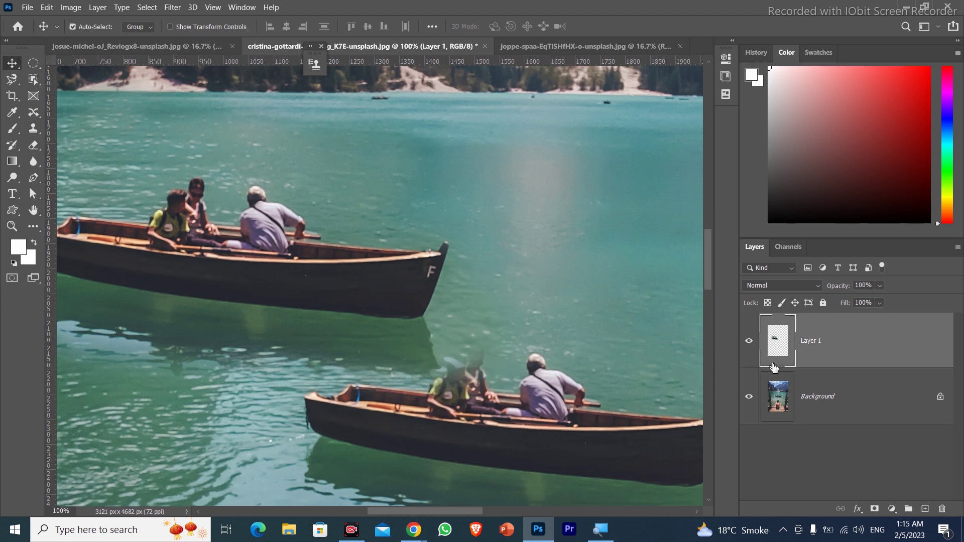
pyautogui.press('e')
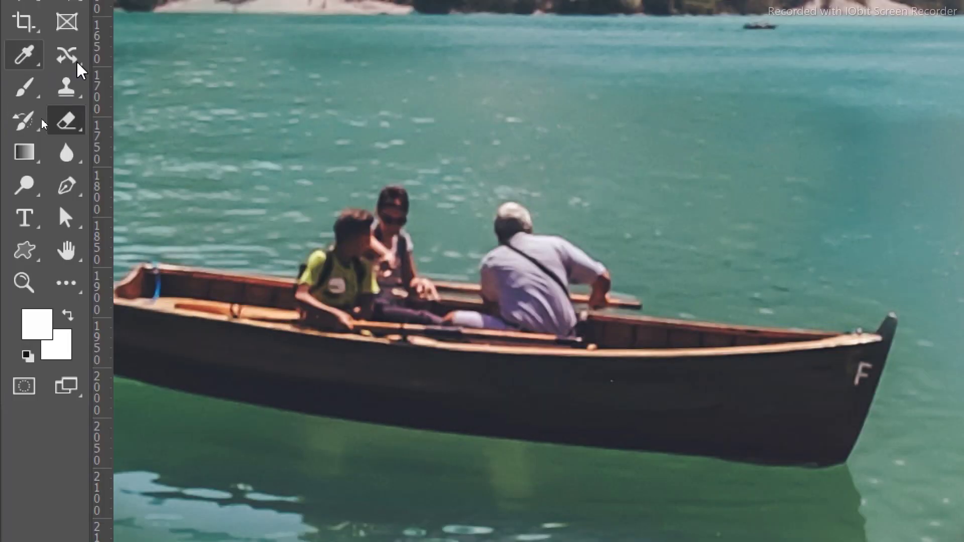
pyautogui.rightClick(69, 131)
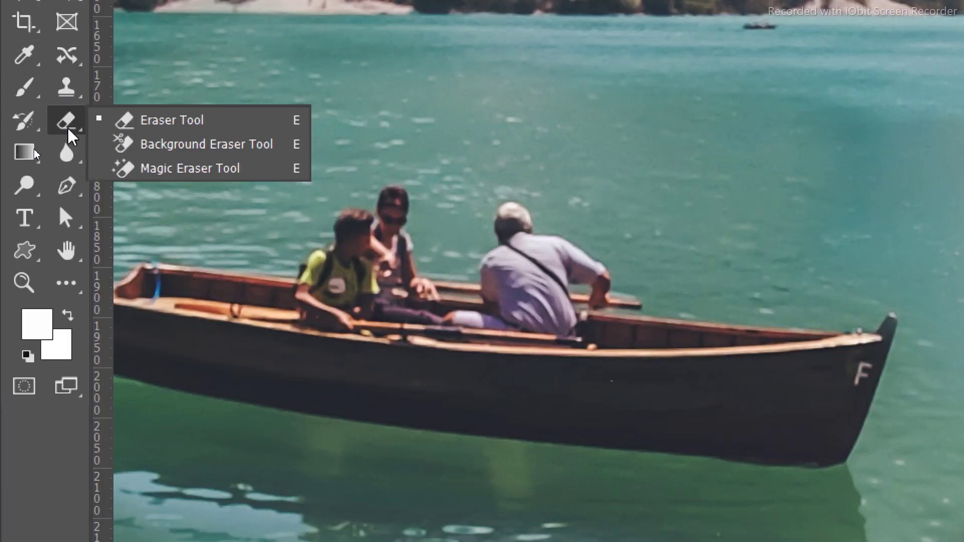
pyautogui.click(115, 127)
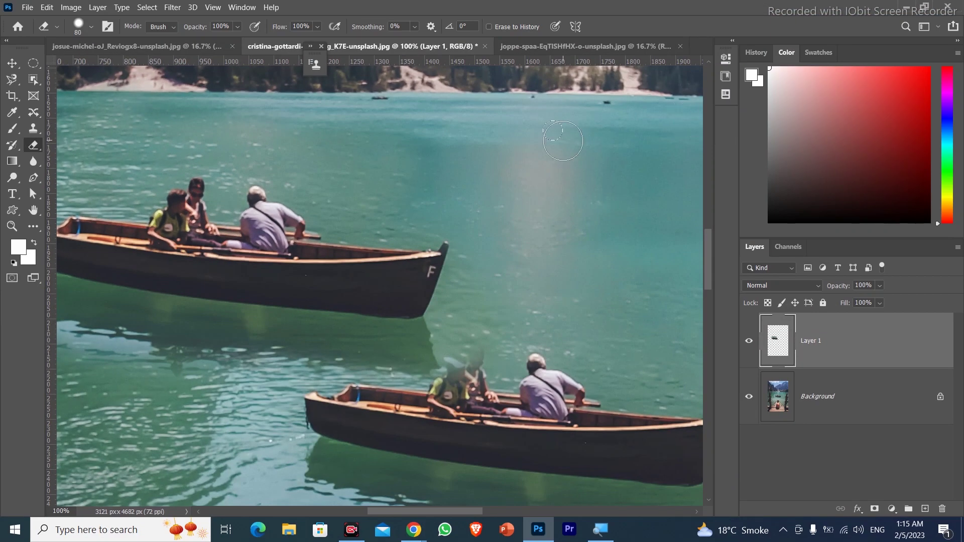
pyautogui.press(']')
pyautogui.press(']')
pyautogui.rightClick(451, 328)
pyautogui.moveTo(564, 305); pyautogui.dragTo(476, 295)
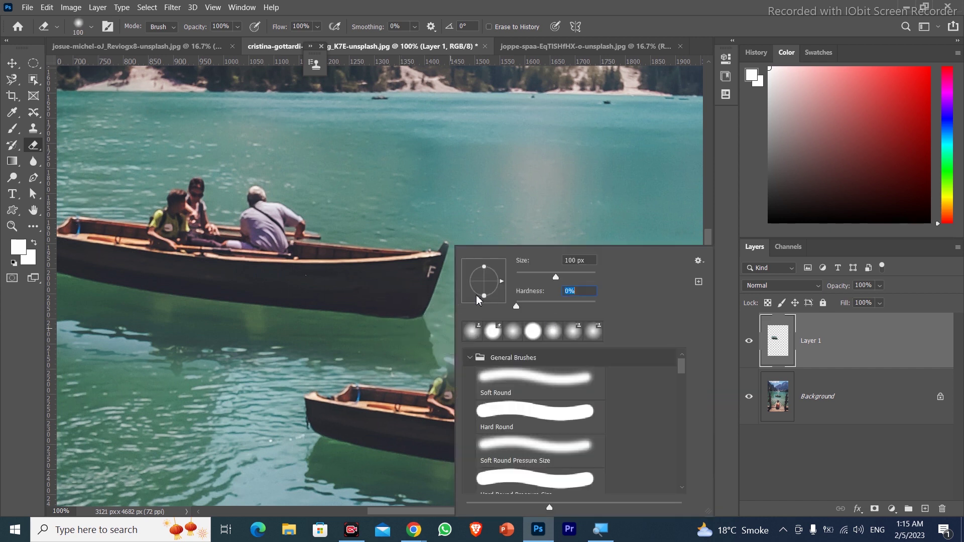
pyautogui.press('Return')
# - Enlarge the eraser to 175 px and erase the cloned water covering the original rowboat's passengers on Layer 1
pyautogui.press(']')
pyautogui.press(']')
pyautogui.press(']')
pyautogui.hotkey('ctrl', 'z')
pyautogui.hotkey('ctrl', 'z')
pyautogui.hotkey('ctrl', 'z')
pyautogui.hotkey('ctrl', 'z')
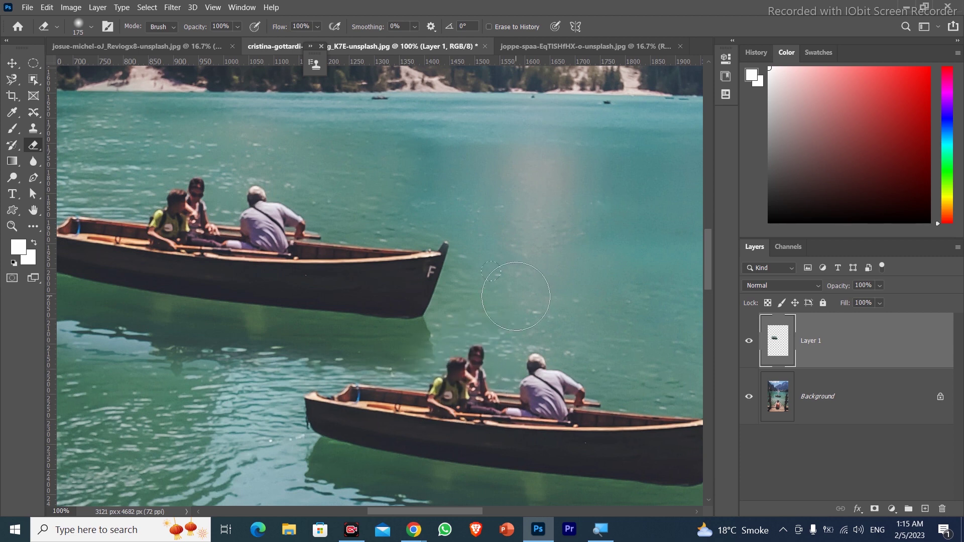
# - Erase the surplus cloned water between the wooden post and the cloned rowboat on Layer 1 and check both boats
pyautogui.moveTo(549, 374); pyautogui.dragTo(756, 363)
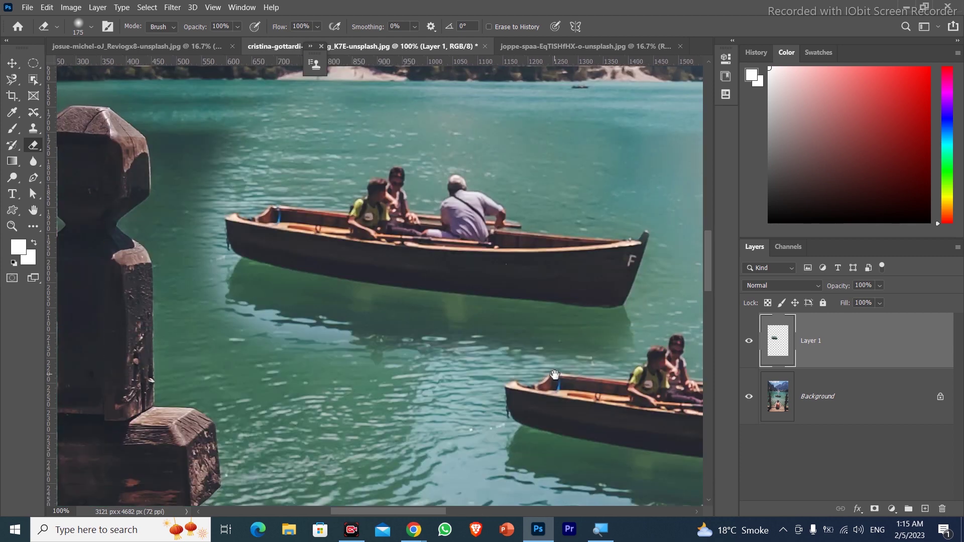
pyautogui.moveTo(242, 117)
pyautogui.mouseDown()
pyautogui.moveTo(225, 152)
pyautogui.moveTo(249, 145)
pyautogui.moveTo(220, 172)
pyautogui.mouseUp()
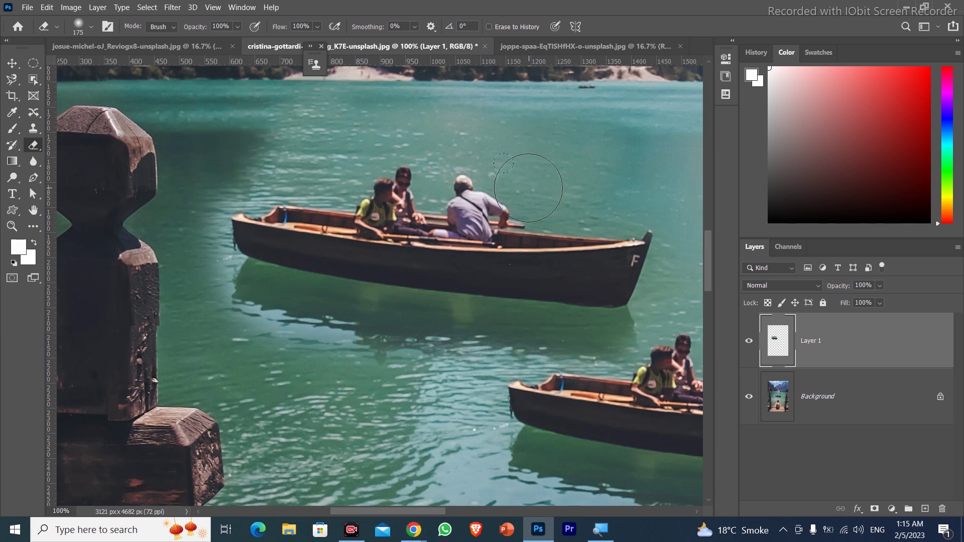
pyautogui.hotkey('ctrl', '0')
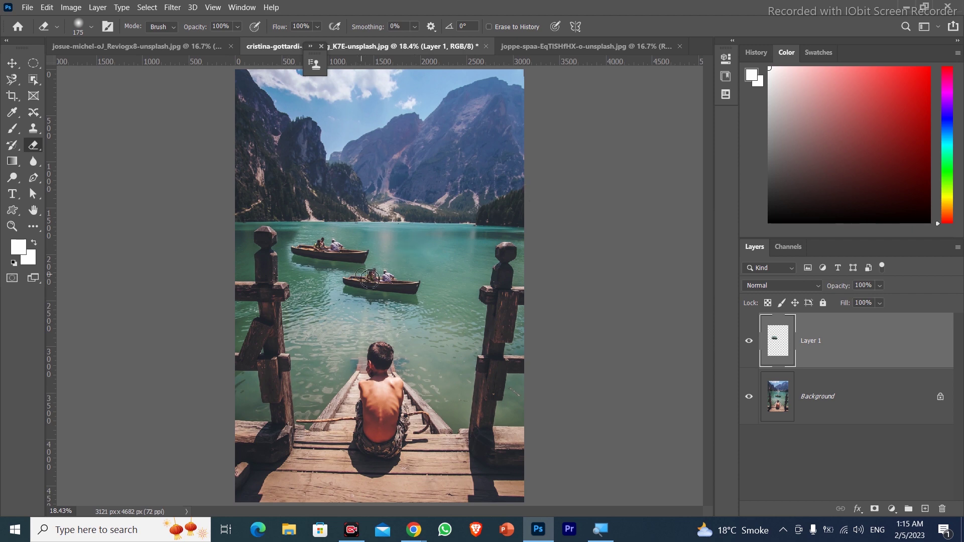
pyautogui.hotkey('ctrl', '+')
pyautogui.hotkey('ctrl', '+')
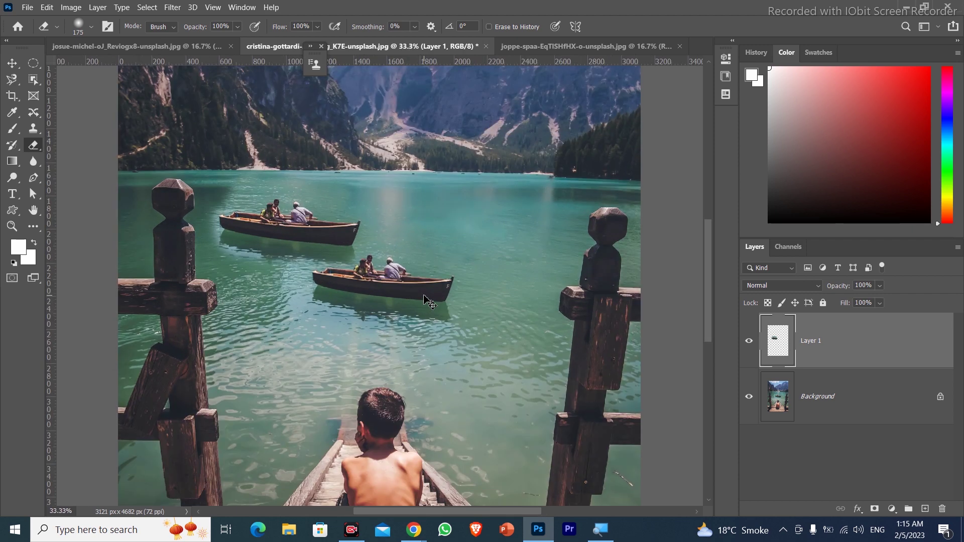
pyautogui.hotkey('ctrl', '+')
pyautogui.moveTo(217, 283); pyautogui.dragTo(220, 296)
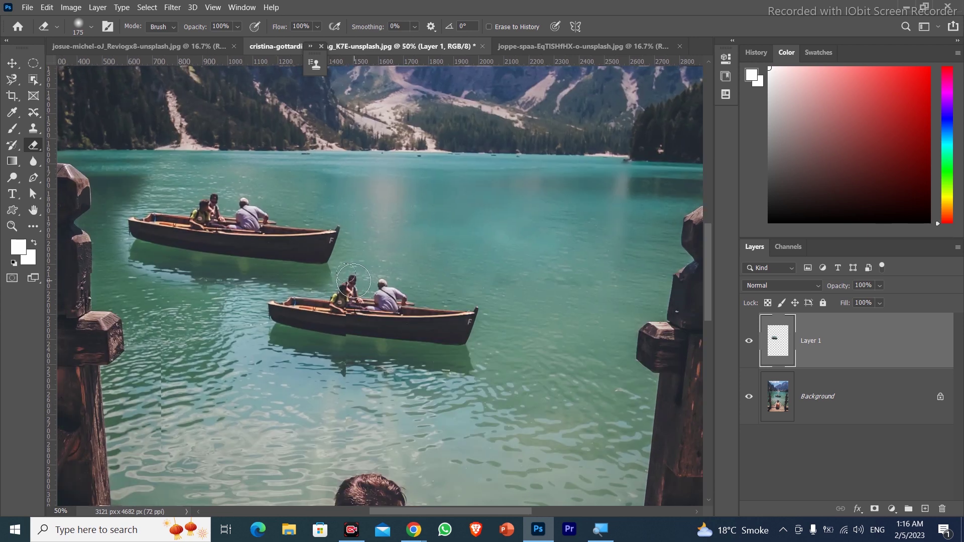
pyautogui.moveTo(353, 280); pyautogui.dragTo(360, 297)
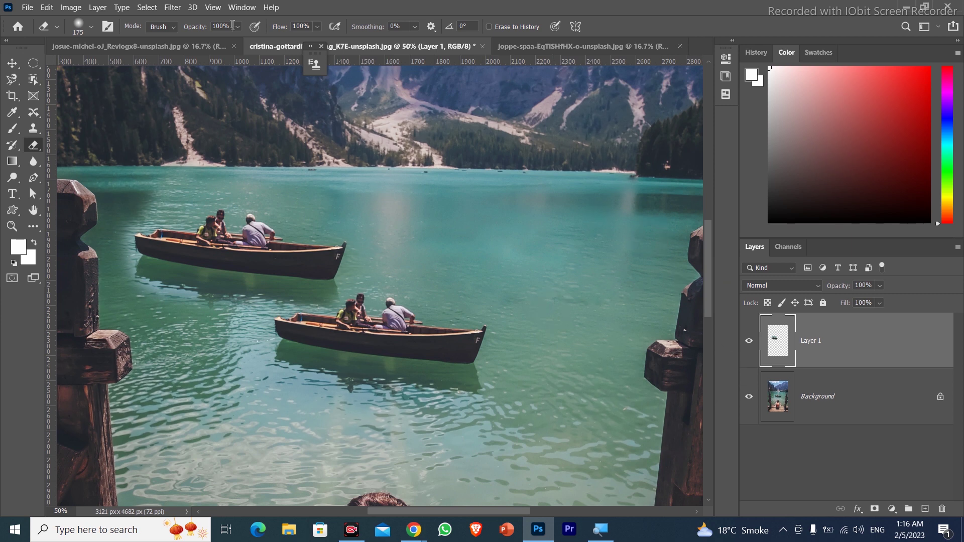
# - Switch back to the Clone Stamp Tool and show the Clone Source panel, placed clear of the rowboats
pyautogui.click(236, 8)
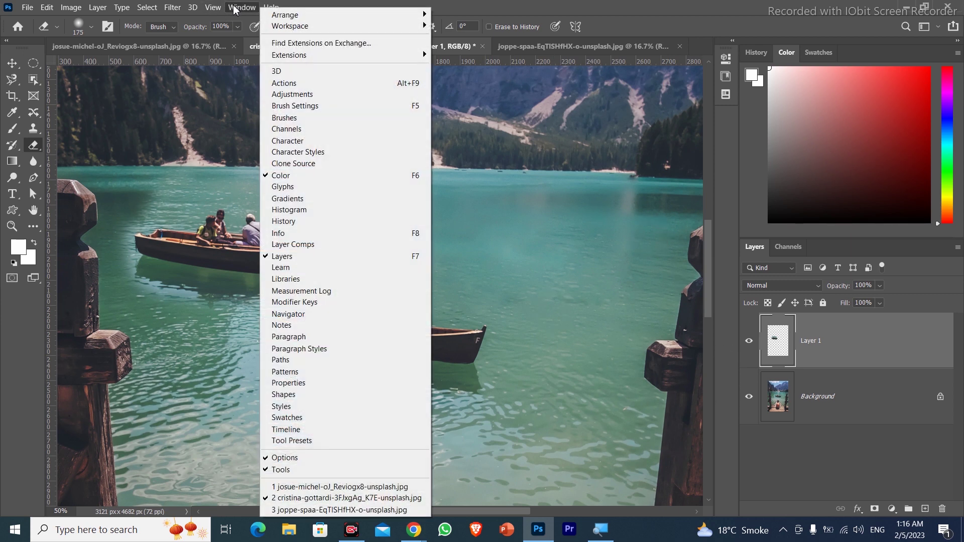
pyautogui.click(37, 146)
pyautogui.click(33, 129)
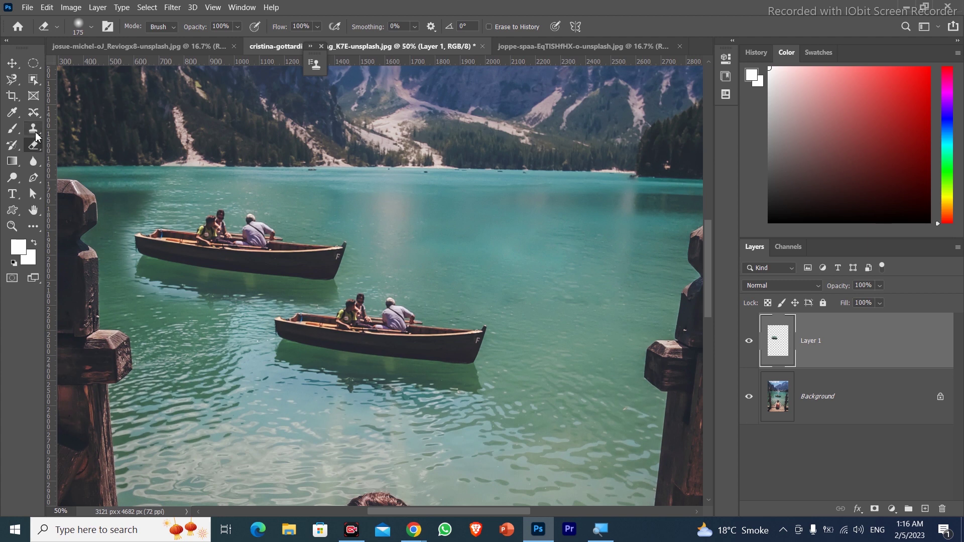
pyautogui.click(242, 9)
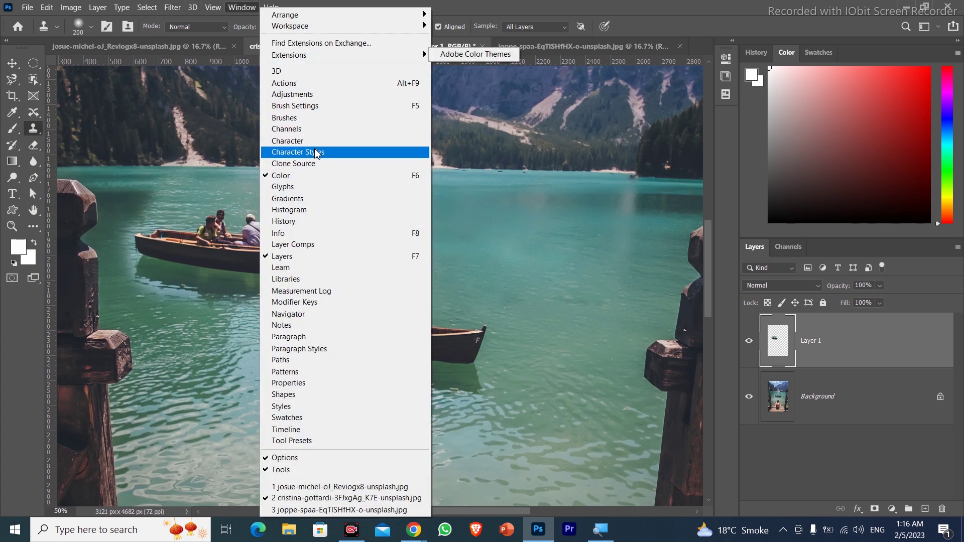
pyautogui.click(319, 171)
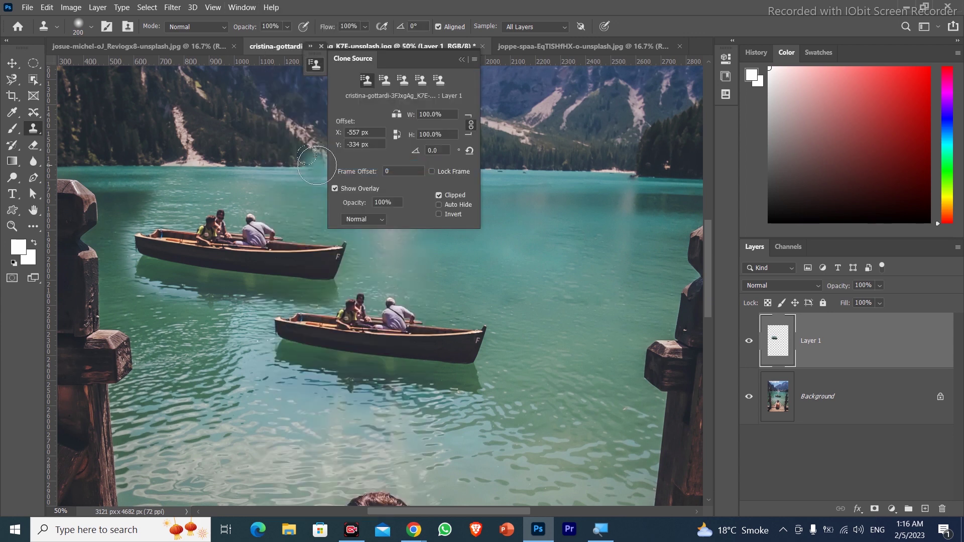
pyautogui.moveTo(367, 69); pyautogui.dragTo(511, 92)
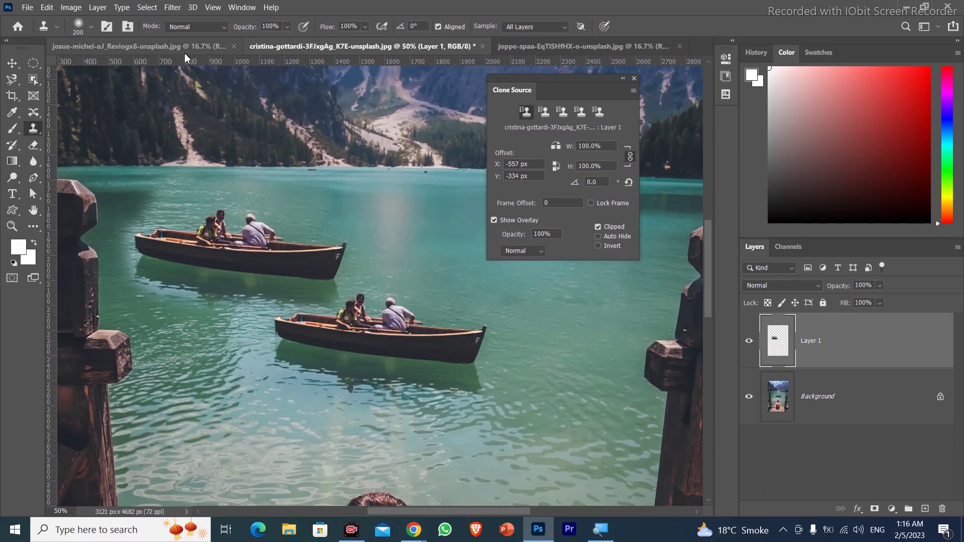
# - Switch to the duck photo josue-michel-oJ_Reviogx8-unsplash.jpg and move the Clone Source panel away from the ducks
pyautogui.click(179, 49)
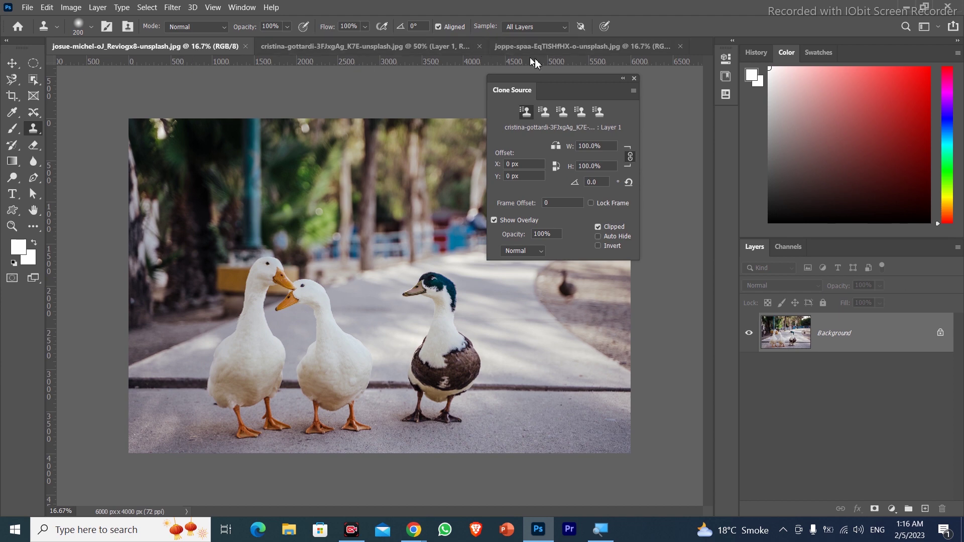
pyautogui.moveTo(511, 96); pyautogui.dragTo(612, 104)
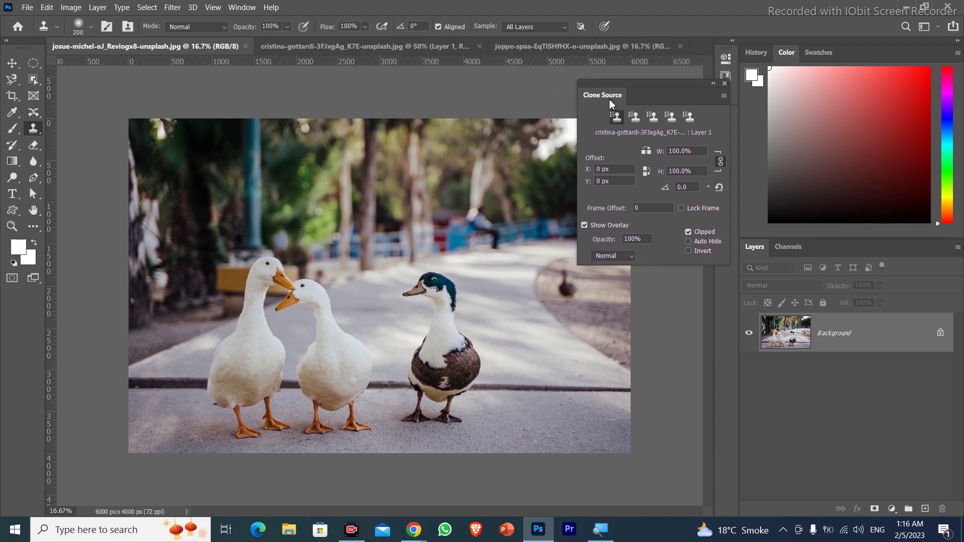
pyautogui.hotkey('ctrl', '+')
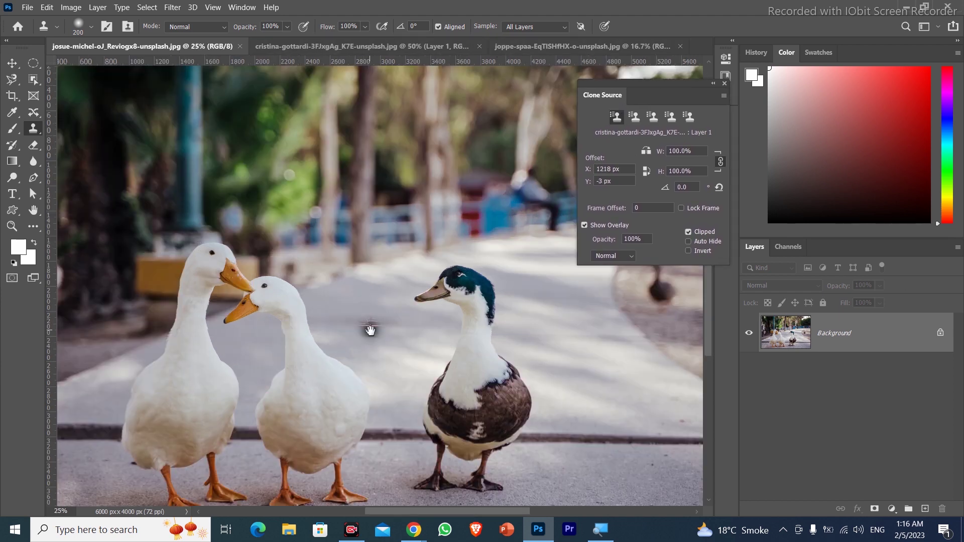
pyautogui.moveTo(338, 318); pyautogui.dragTo(201, 272)
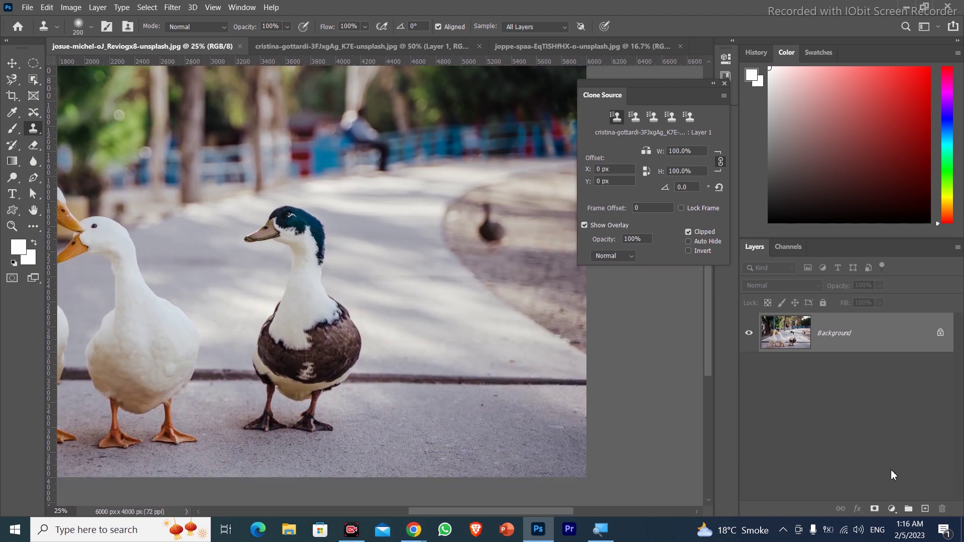
# - Add a new empty layer above the Background and enlarge the Clone Stamp brush to 600 px
pyautogui.click(925, 508)
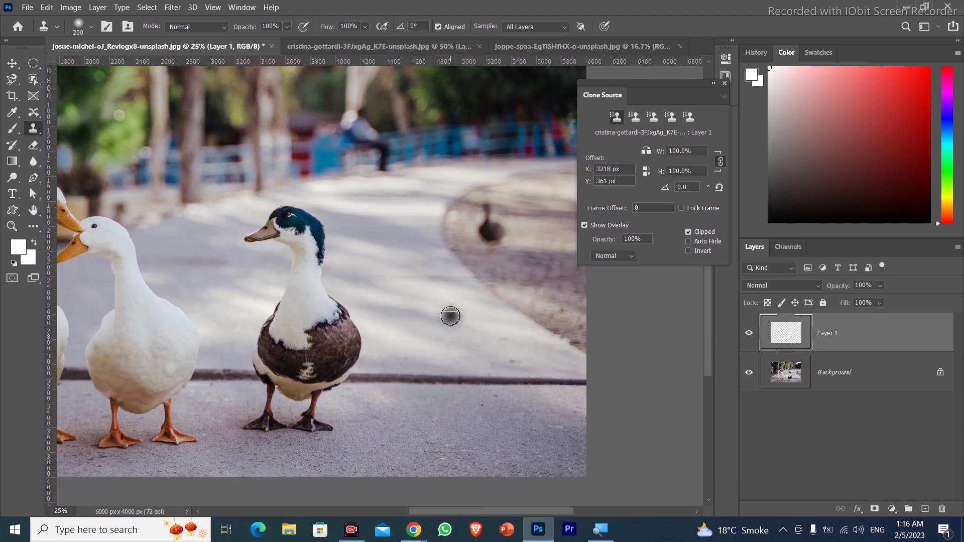
pyautogui.moveTo(372, 299); pyautogui.dragTo(359, 323)
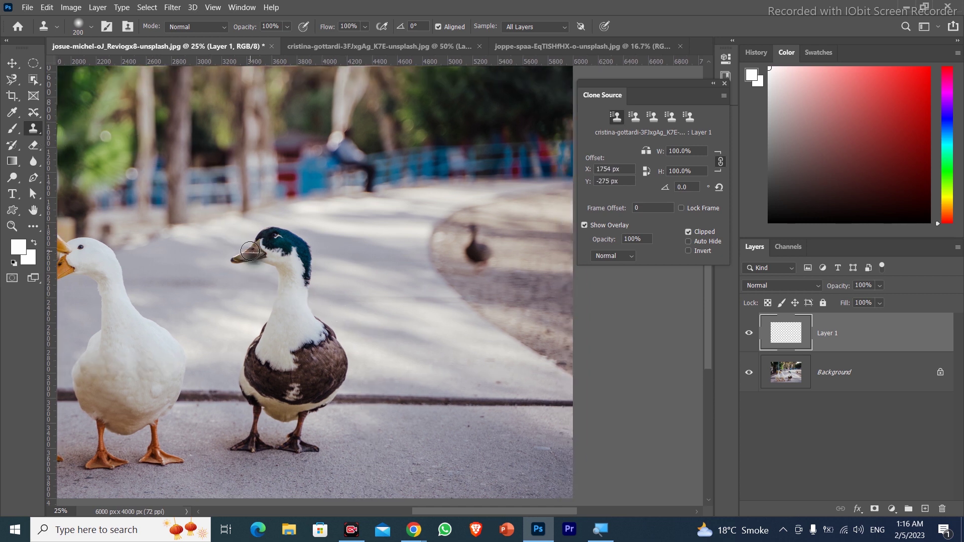
pyautogui.press(']')
pyautogui.press(']')
pyautogui.press(']')
pyautogui.press(']')
pyautogui.press(']')
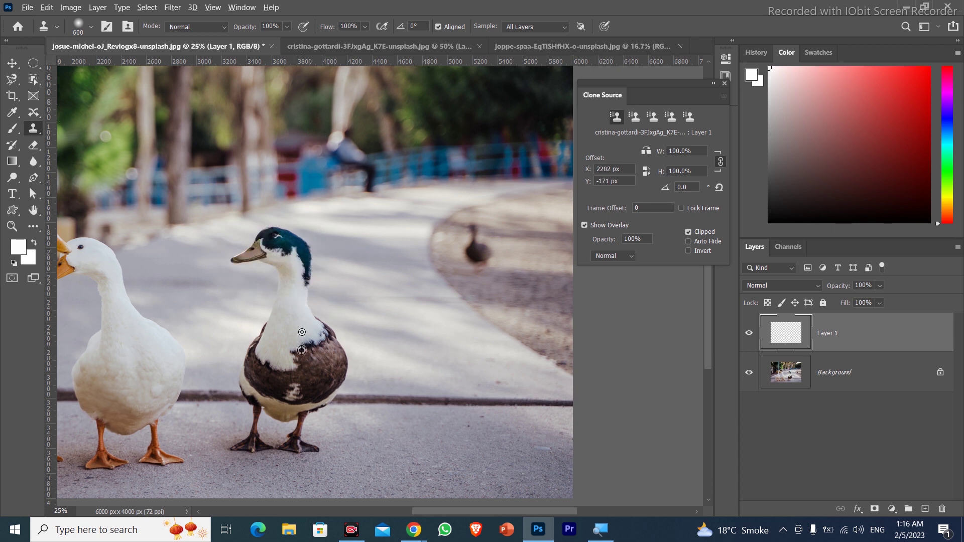
# - Sample the green-headed duck's belly, clone the whole duck beside the original on Layer 1, and undo the cloning
pyautogui.keyDown('alt'); pyautogui.click(291, 395); pyautogui.keyUp('alt')
pyautogui.click(369, 408)
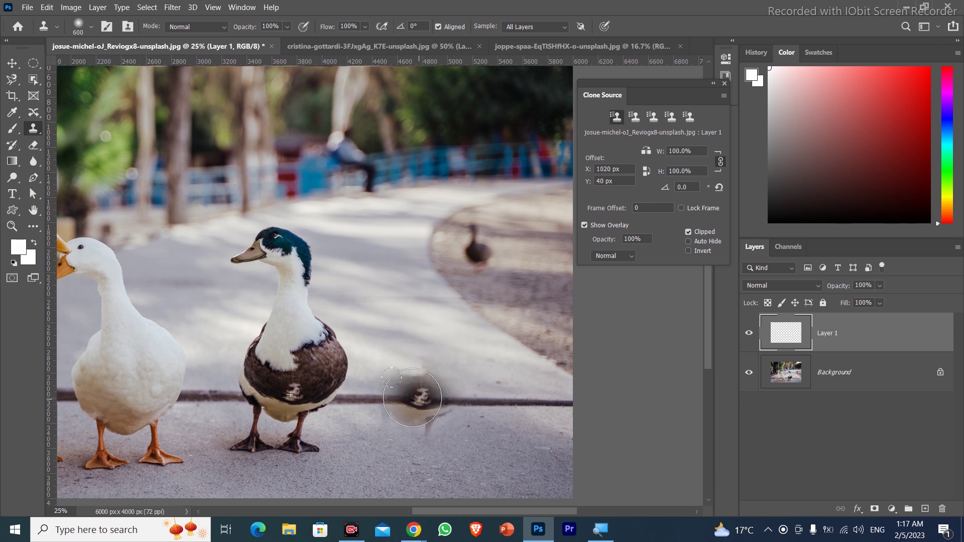
pyautogui.moveTo(419, 397)
pyautogui.mouseDown()
pyautogui.moveTo(402, 374)
pyautogui.moveTo(404, 351)
pyautogui.moveTo(417, 326)
pyautogui.moveTo(432, 335)
pyautogui.moveTo(409, 254)
pyautogui.moveTo(392, 260)
pyautogui.moveTo(407, 254)
pyautogui.moveTo(430, 452)
pyautogui.moveTo(386, 432)
pyautogui.moveTo(374, 437)
pyautogui.moveTo(407, 439)
pyautogui.moveTo(454, 387)
pyautogui.moveTo(452, 369)
pyautogui.moveTo(384, 369)
pyautogui.moveTo(401, 367)
pyautogui.mouseUp()
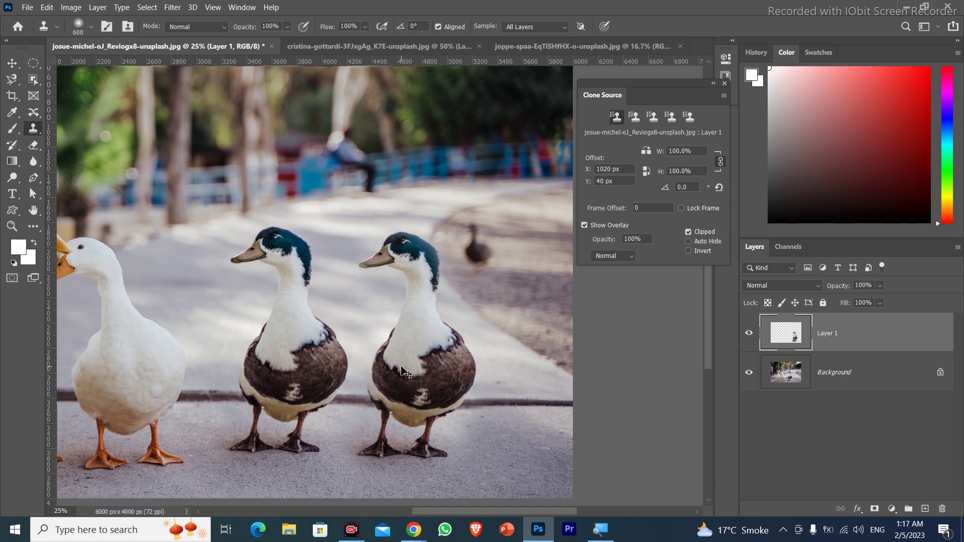
pyautogui.scroll(-2, 401, 367)
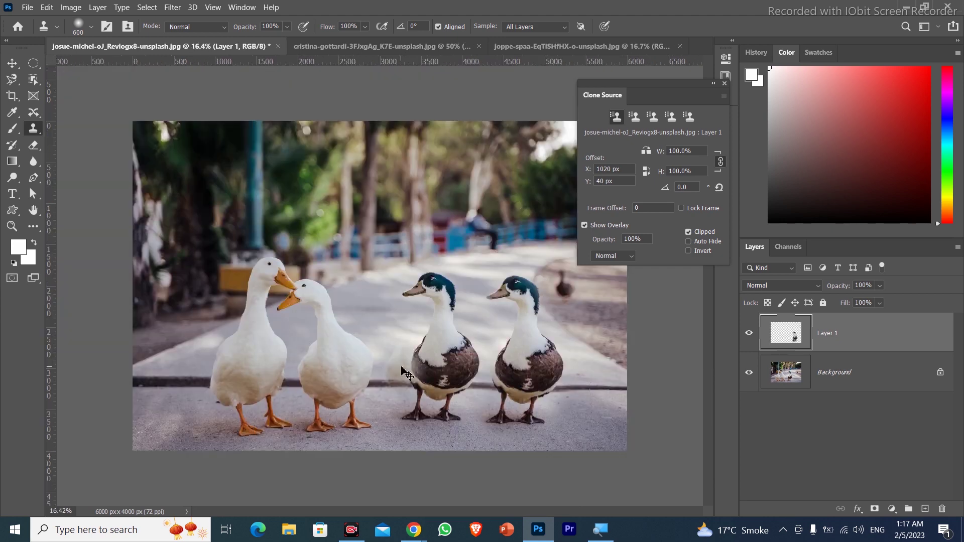
pyautogui.scroll(1, 401, 367)
pyautogui.moveTo(564, 383)
pyautogui.mouseDown()
pyautogui.moveTo(493, 369)
pyautogui.moveTo(445, 333)
pyautogui.mouseUp()
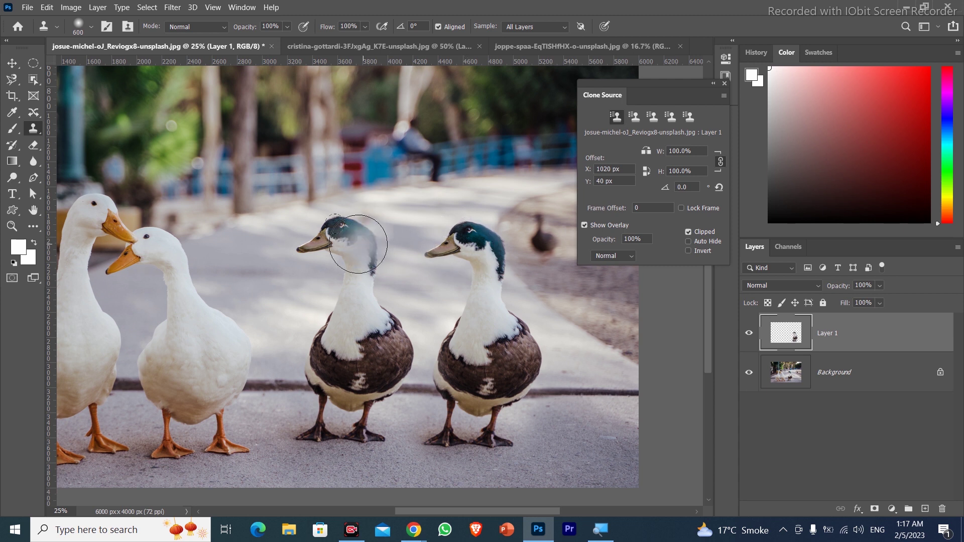
pyautogui.press('v')
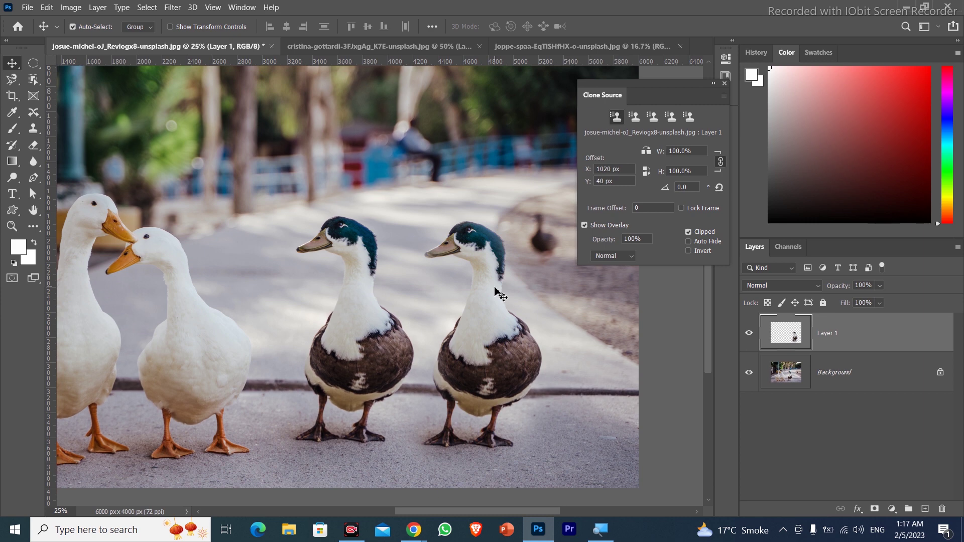
pyautogui.hotkey('ctrl', 'z')
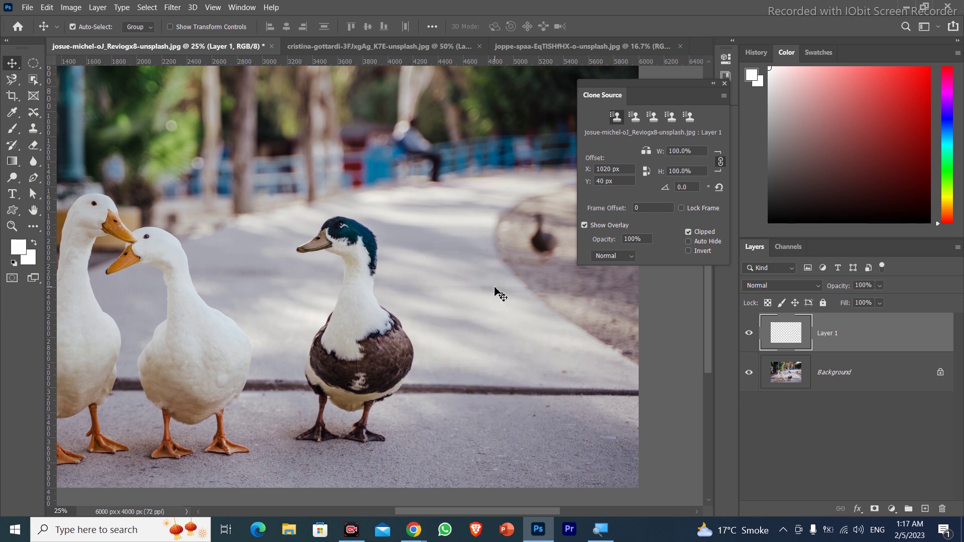
# - Set the clone source to flip horizontally, sample the green-headed duck's belly, and clone a mirrored duck to its right on Layer 1
pyautogui.click(242, 7)
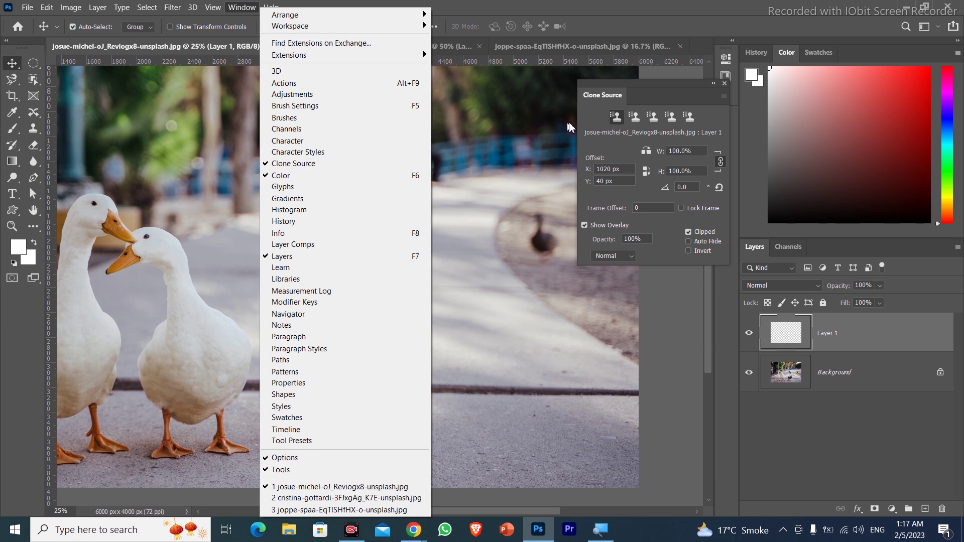
pyautogui.click(603, 105)
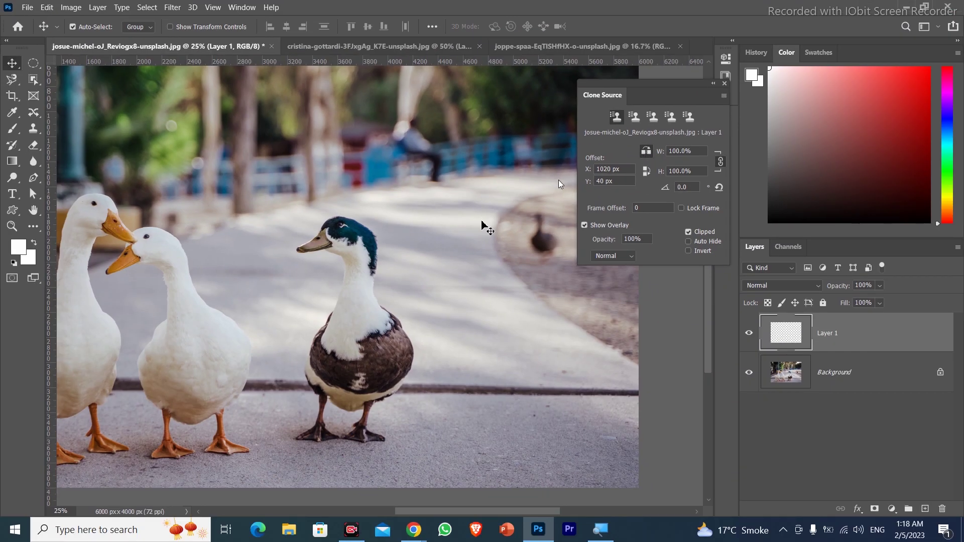
pyautogui.press('s')
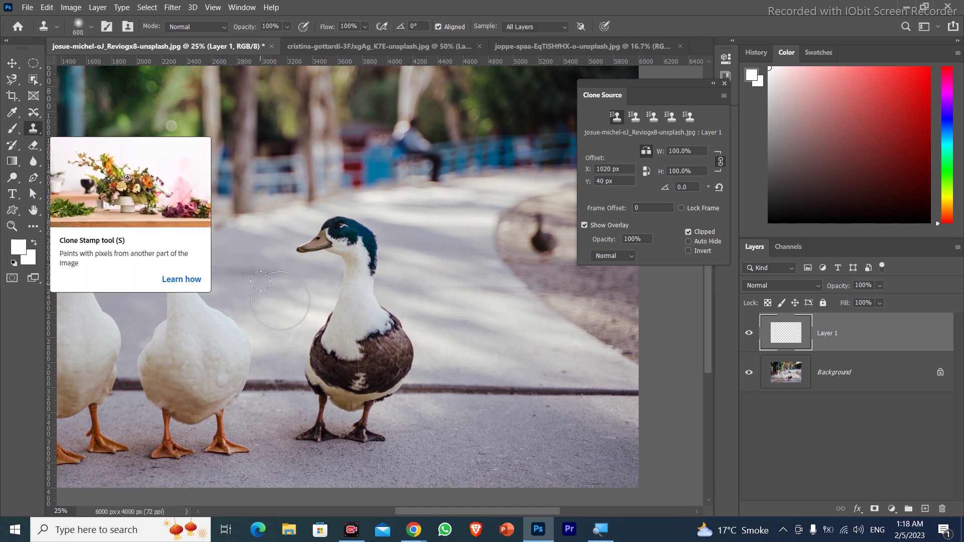
pyautogui.keyDown('alt'); pyautogui.click(358, 384); pyautogui.keyUp('alt')
pyautogui.click(476, 384)
pyautogui.moveTo(481, 392)
pyautogui.mouseDown()
pyautogui.moveTo(475, 431)
pyautogui.moveTo(480, 383)
pyautogui.moveTo(469, 355)
pyautogui.moveTo(463, 361)
pyautogui.moveTo(442, 341)
pyautogui.moveTo(463, 319)
pyautogui.moveTo(521, 377)
pyautogui.moveTo(473, 269)
pyautogui.moveTo(477, 236)
pyautogui.moveTo(501, 241)
pyautogui.moveTo(487, 245)
pyautogui.moveTo(477, 297)
pyautogui.mouseUp()
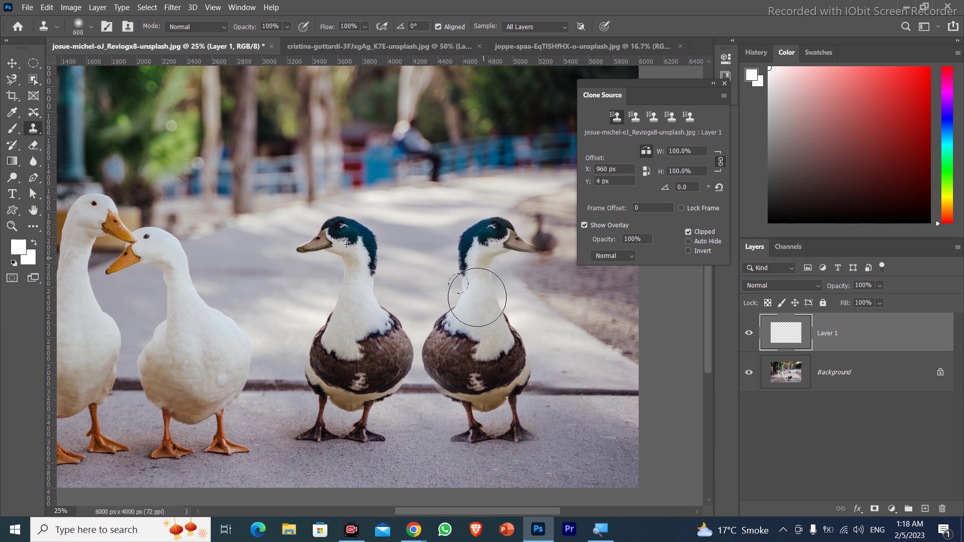
# - Extend the cloning over the pavement beside the mirrored duck and around its outer foot on Layer 1
pyautogui.click(563, 375)
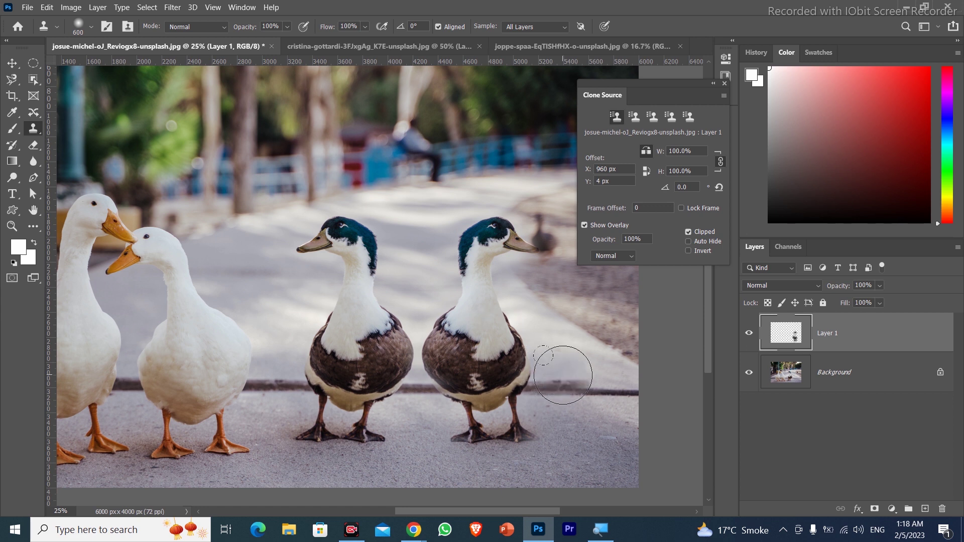
pyautogui.moveTo(563, 375)
pyautogui.mouseDown()
pyautogui.moveTo(542, 408)
pyautogui.moveTo(500, 443)
pyautogui.moveTo(524, 438)
pyautogui.mouseUp()
pyautogui.click(524, 437)
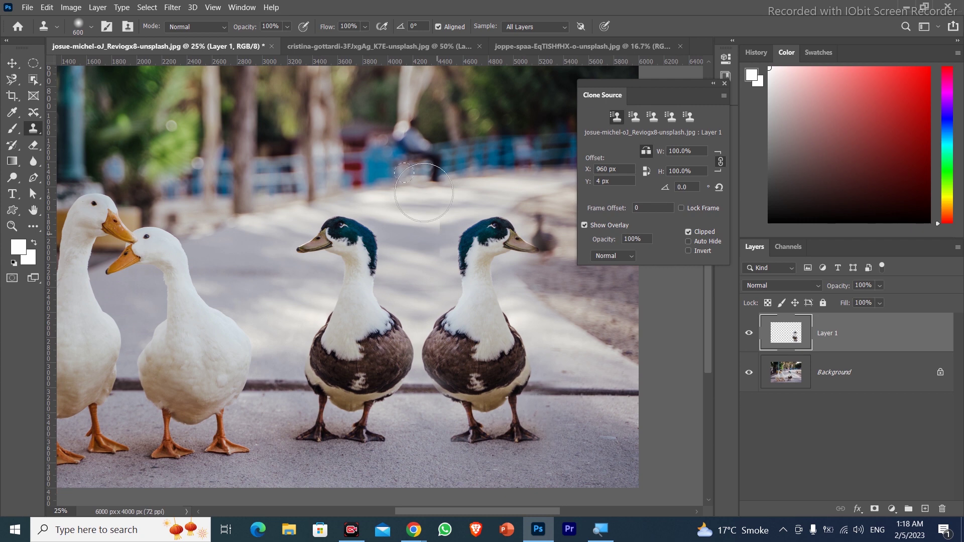
# - Switch to the cat photo joppe-spaa-EqTlSHfHX-o-unsplash.jpg and add a new empty layer above the Background
pyautogui.click(568, 48)
pyautogui.hotkey('ctrl', '+')
pyautogui.hotkey('ctrl', '+')
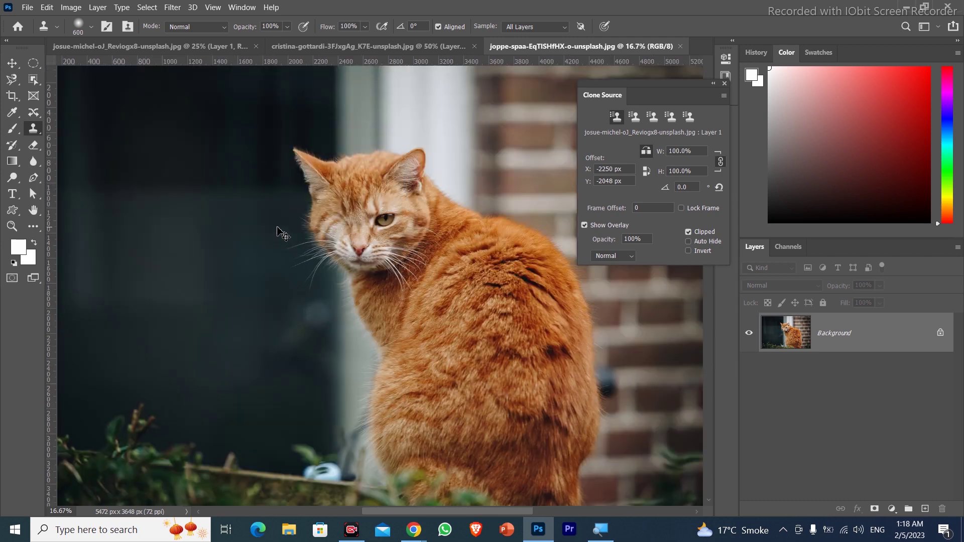
pyautogui.click(277, 227)
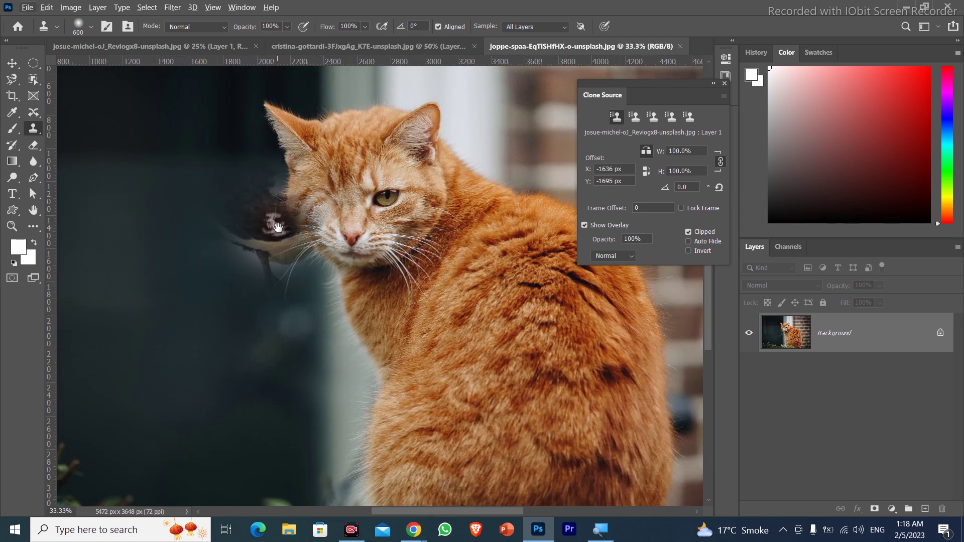
pyautogui.moveTo(277, 227); pyautogui.dragTo(270, 262)
pyautogui.hotkey('ctrl', '+')
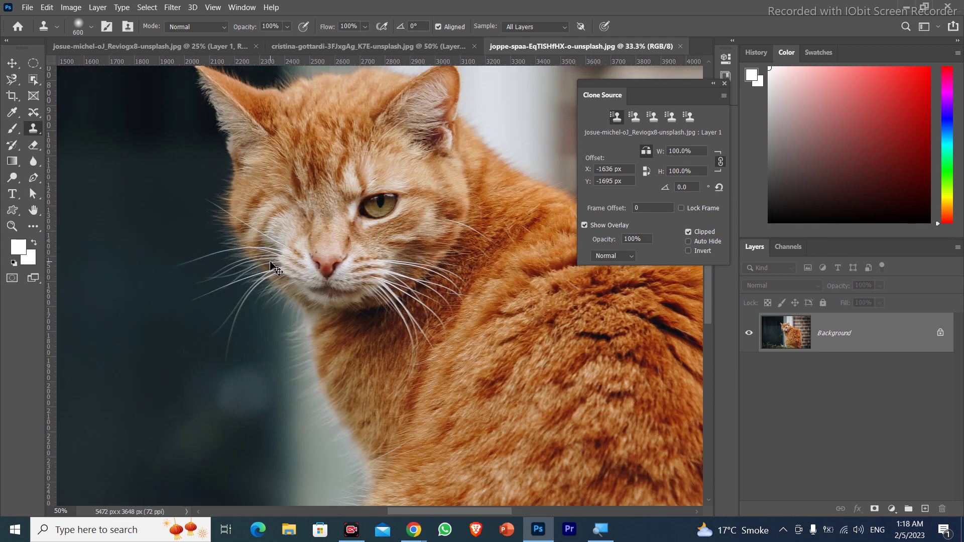
pyautogui.moveTo(272, 264); pyautogui.dragTo(291, 308)
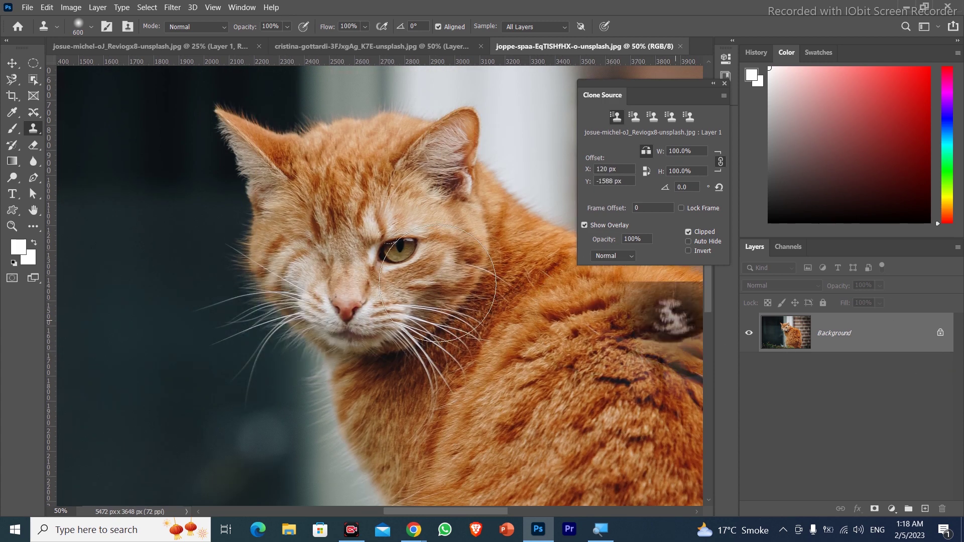
pyautogui.press('v')
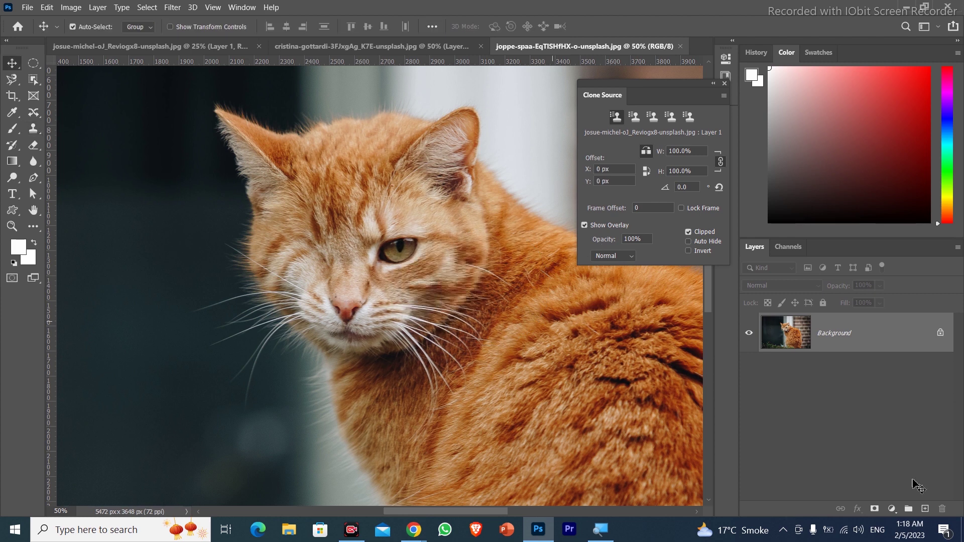
pyautogui.click(926, 509)
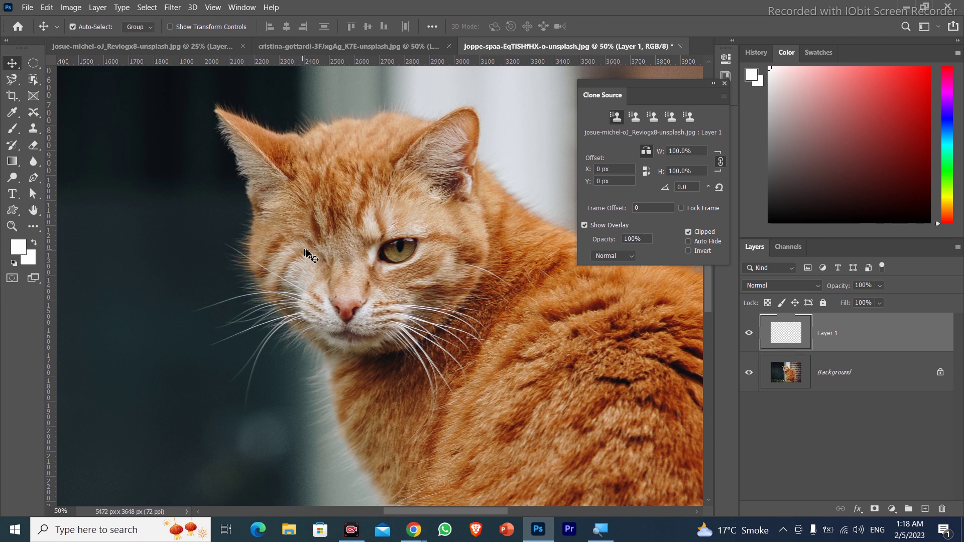
# - With the Clone Stamp brush reduced to 250 px, sample the cat's open eye and clone it over the closed eye on Layer 1
pyautogui.click(33, 128)
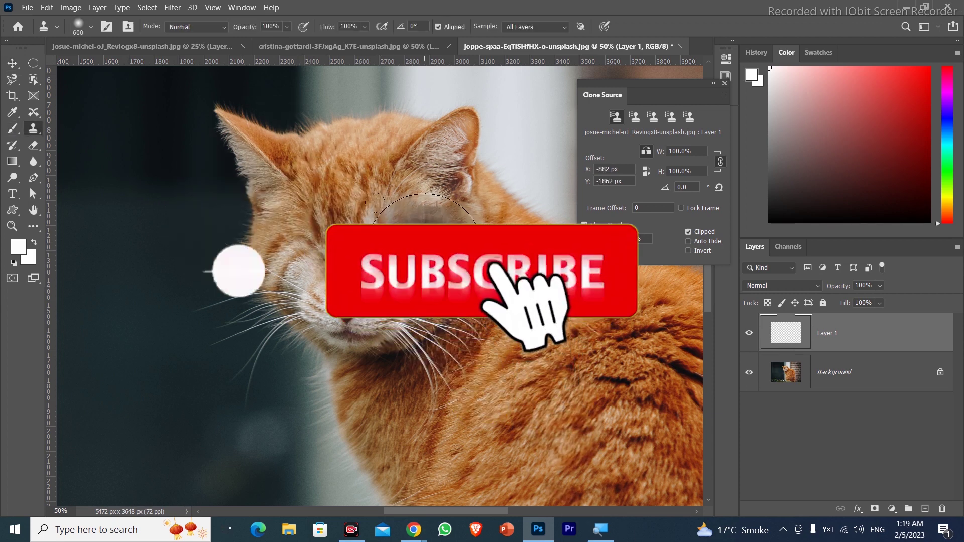
pyautogui.press('[')
pyautogui.press('[')
pyautogui.press('[')
pyautogui.press('[')
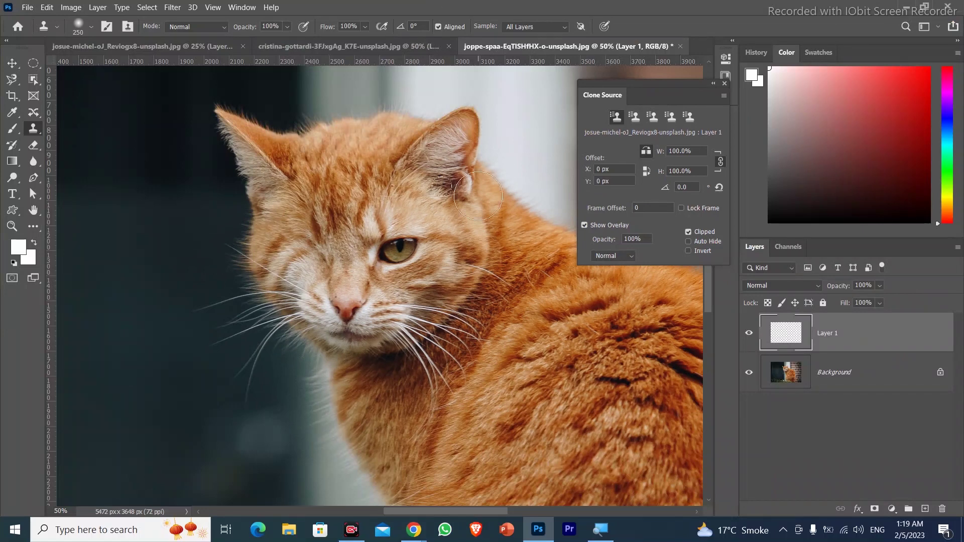
pyautogui.keyDown('alt'); pyautogui.click(402, 246); pyautogui.keyUp('alt')
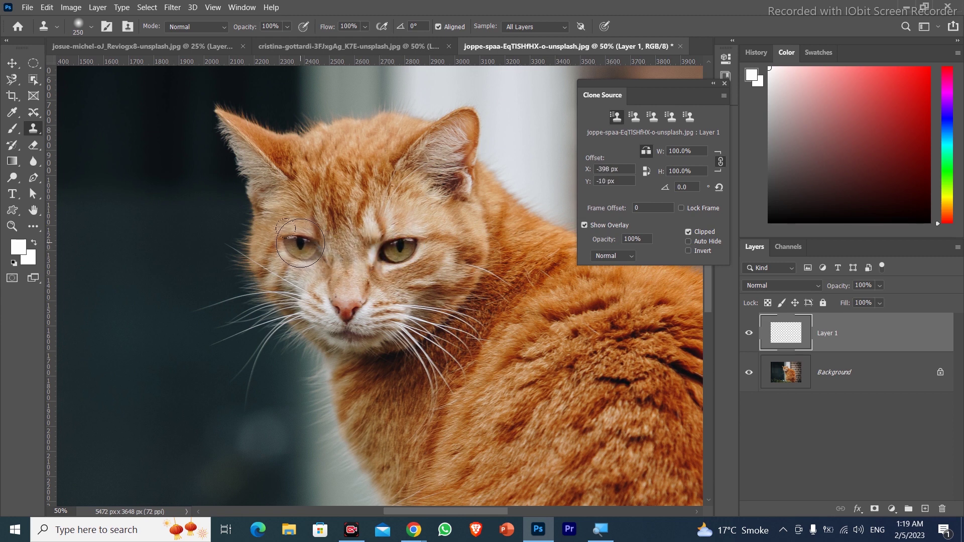
pyautogui.moveTo(300, 243)
pyautogui.mouseDown()
pyautogui.moveTo(291, 238)
pyautogui.moveTo(307, 251)
pyautogui.mouseUp()
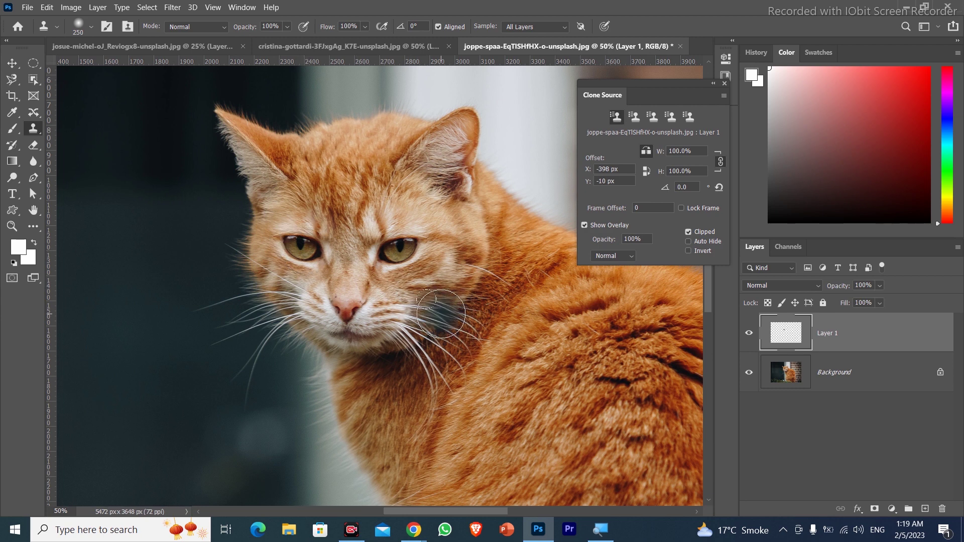
pyautogui.scroll(-4, 607, 355)
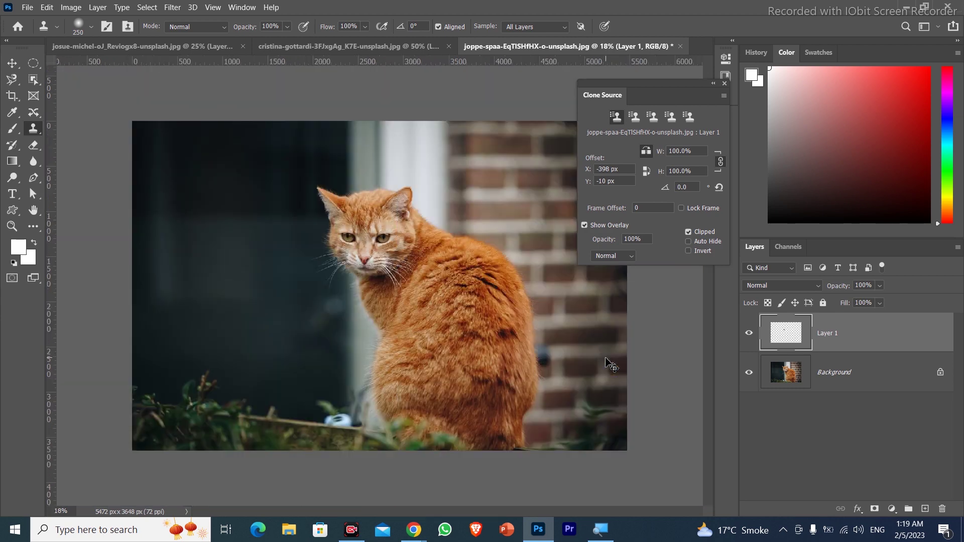
pyautogui.scroll(2, 607, 362)
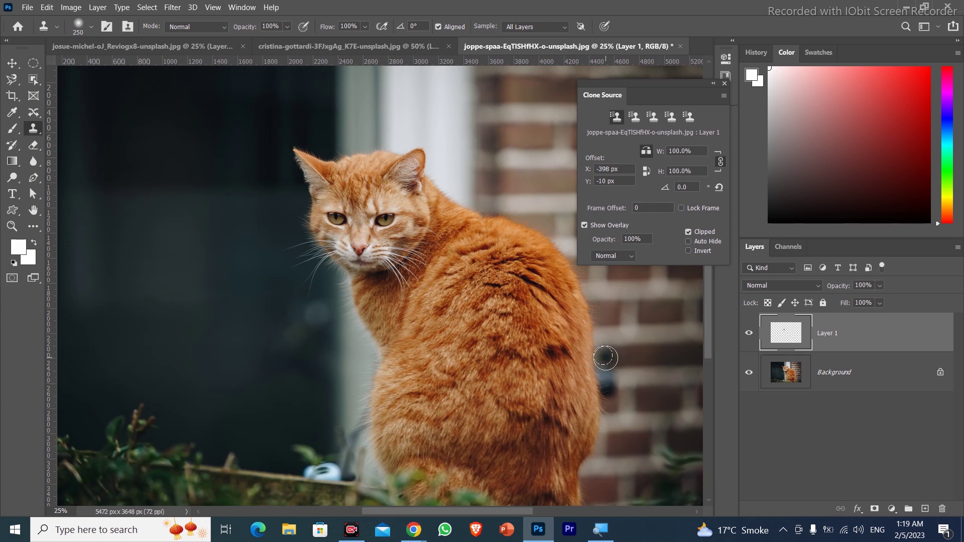
pyautogui.scroll(1, 607, 362)
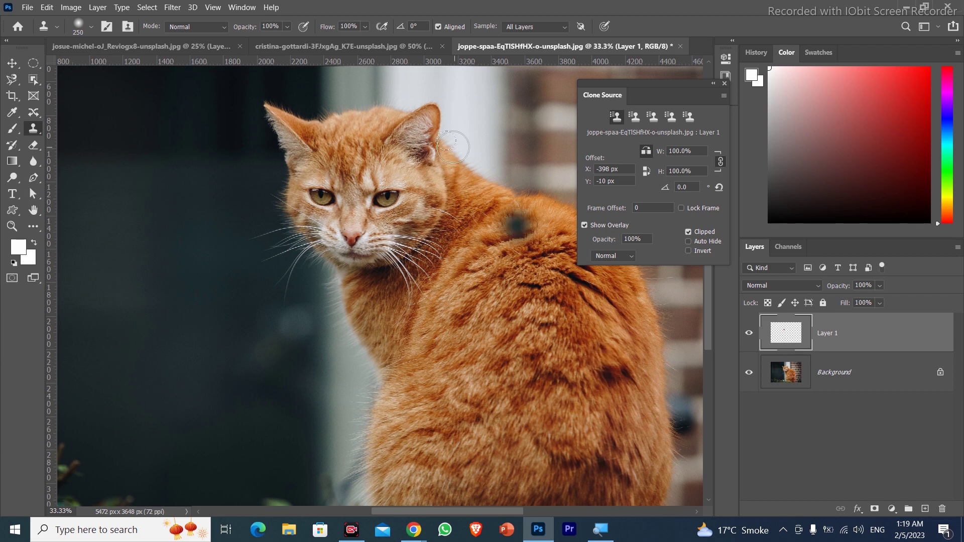
# - Return to the duck photo josue-michel-oJ_Reviogx8-unsplash.jpg and review the original duck beside its mirrored clone
pyautogui.click(399, 48)
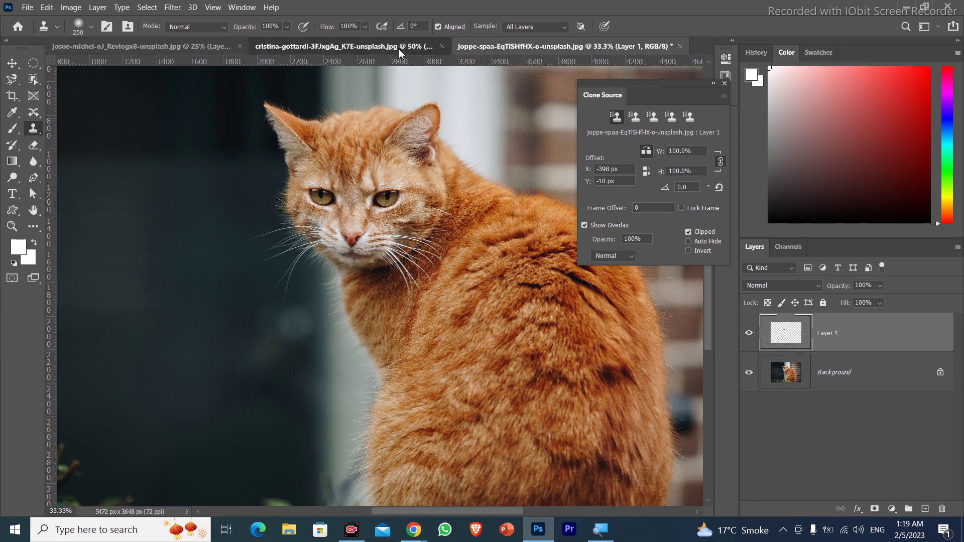
pyautogui.click(132, 43)
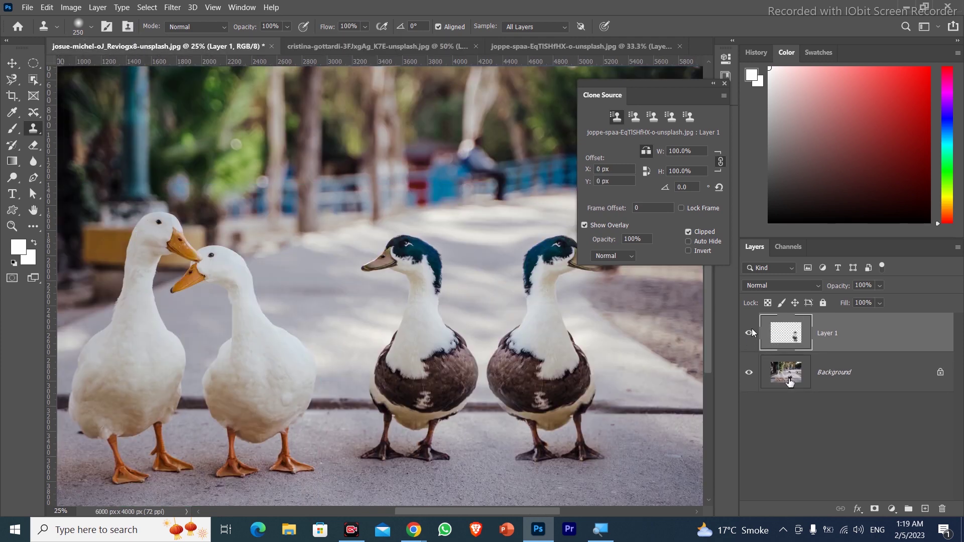
pyautogui.click(783, 531)
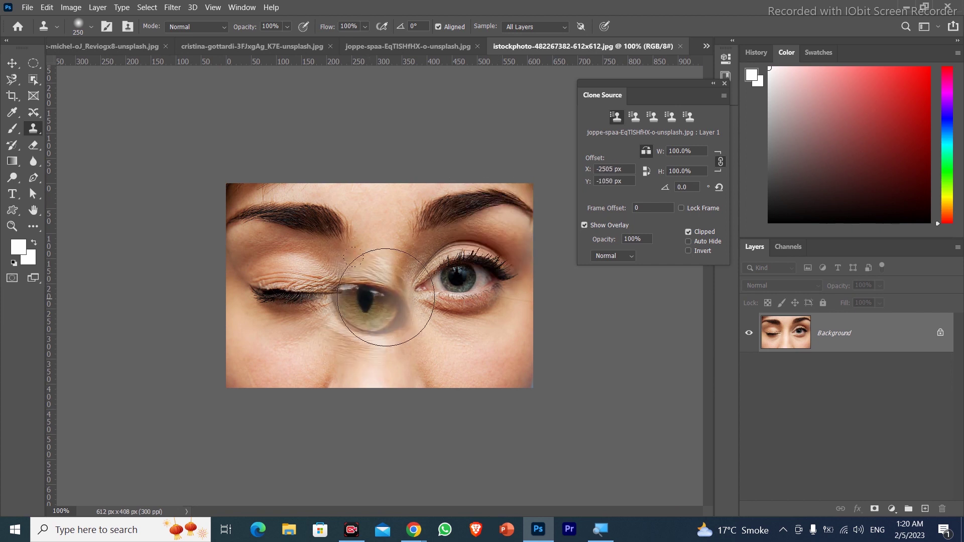
pyautogui.hotkey('ctrl', '+')
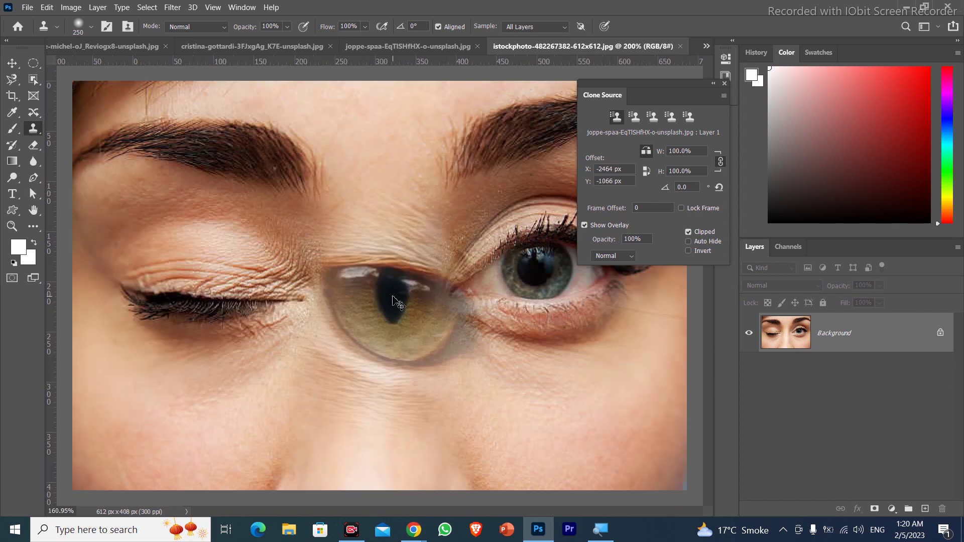
pyautogui.scroll(-2, 393, 302)
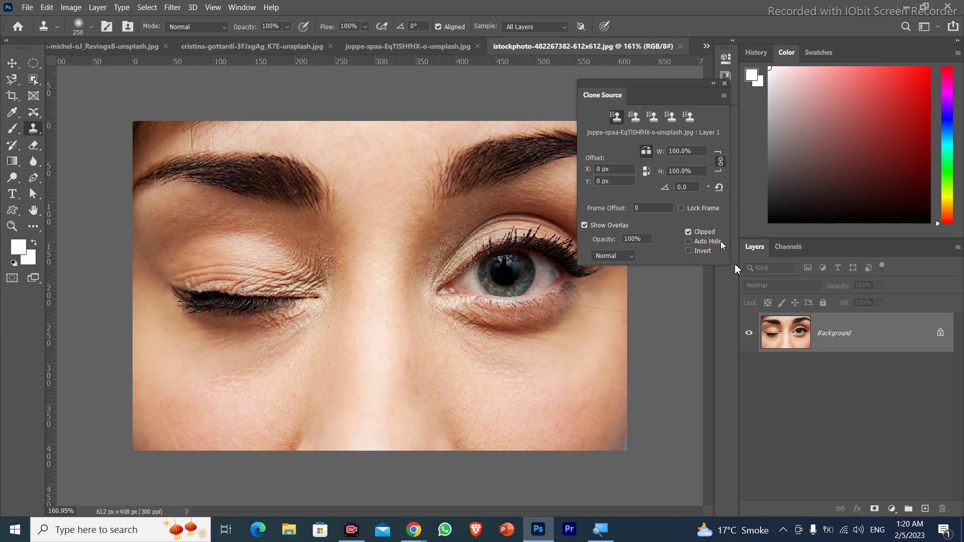
pyautogui.hotkey('ctrl', 'shift', 'alt', 'n')
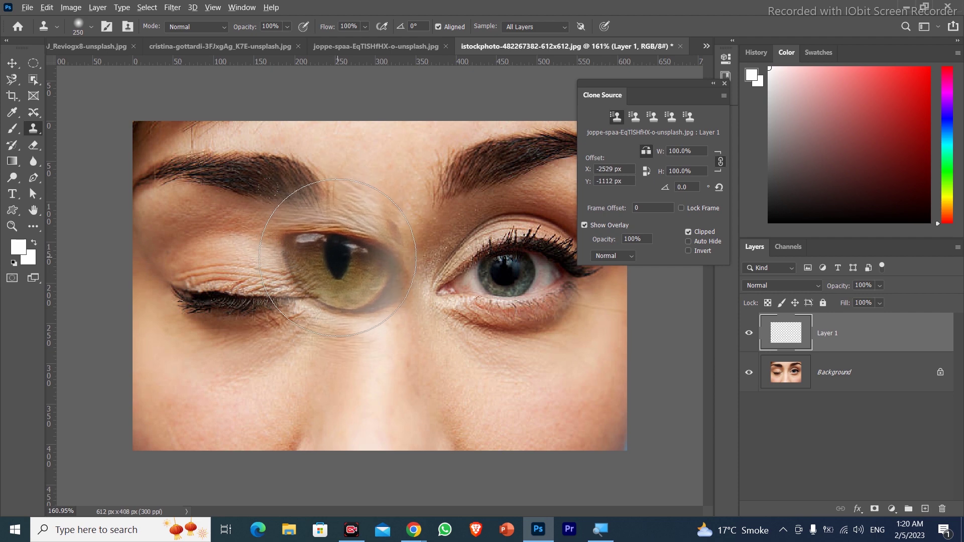
pyautogui.keyDown('alt'); pyautogui.click(507, 272); pyautogui.keyUp('alt')
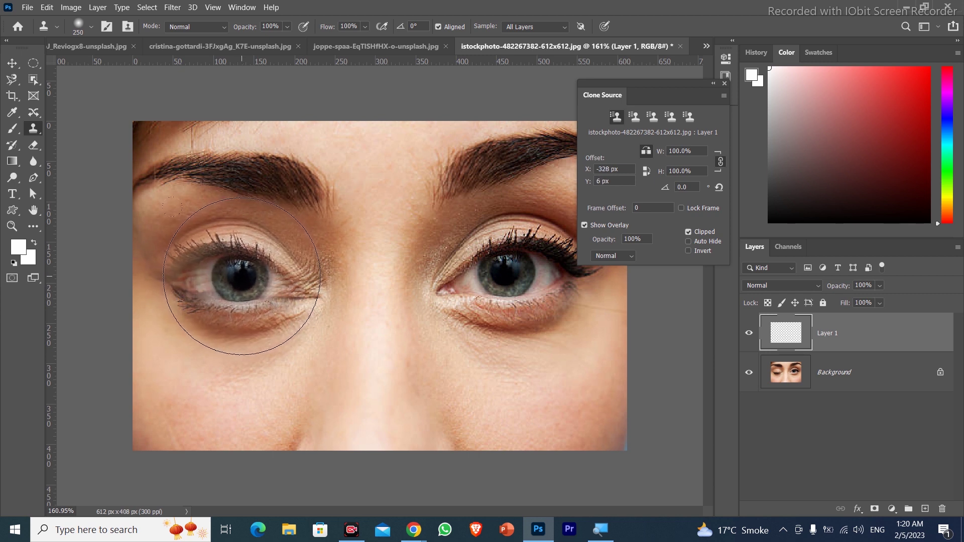
pyautogui.moveTo(242, 276)
pyautogui.mouseDown()
pyautogui.moveTo(221, 312)
pyautogui.moveTo(239, 276)
pyautogui.moveTo(226, 280)
pyautogui.moveTo(243, 288)
pyautogui.moveTo(221, 279)
pyautogui.moveTo(257, 288)
pyautogui.moveTo(226, 279)
pyautogui.mouseUp()
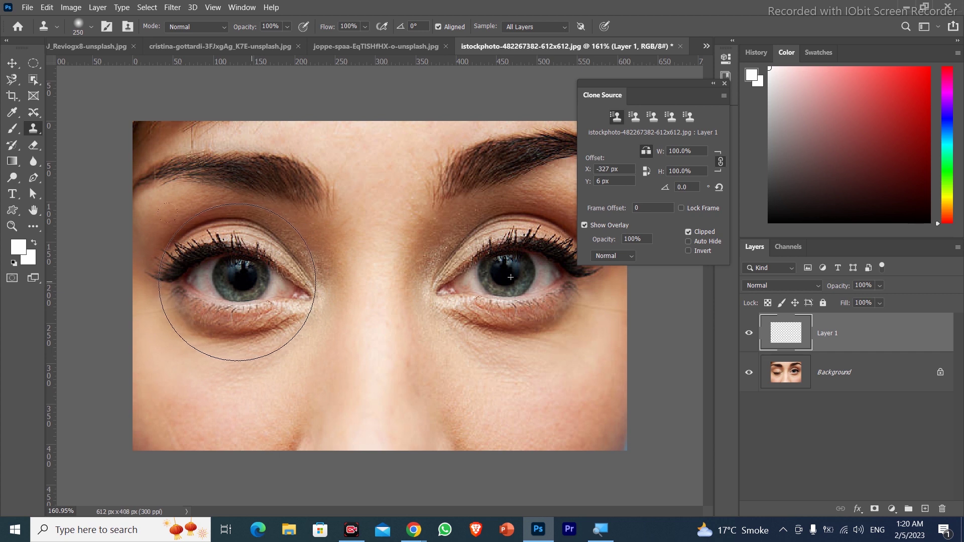
pyautogui.click(747, 336)
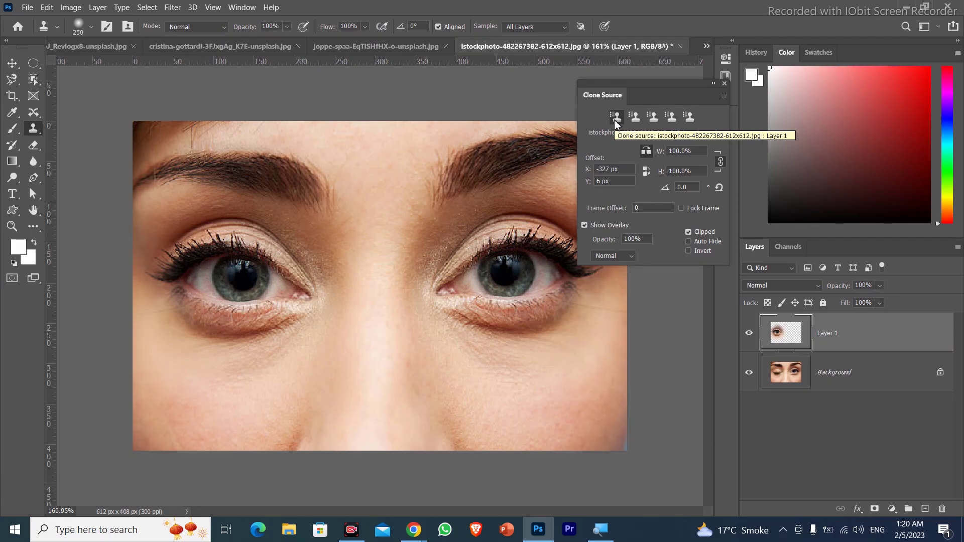
# - Return to the rowboat photo cristina-gottardi-3FJxgAg_K7E-unsplash.jpg and examine the boats and the rest of the lake scene
pyautogui.click(200, 49)
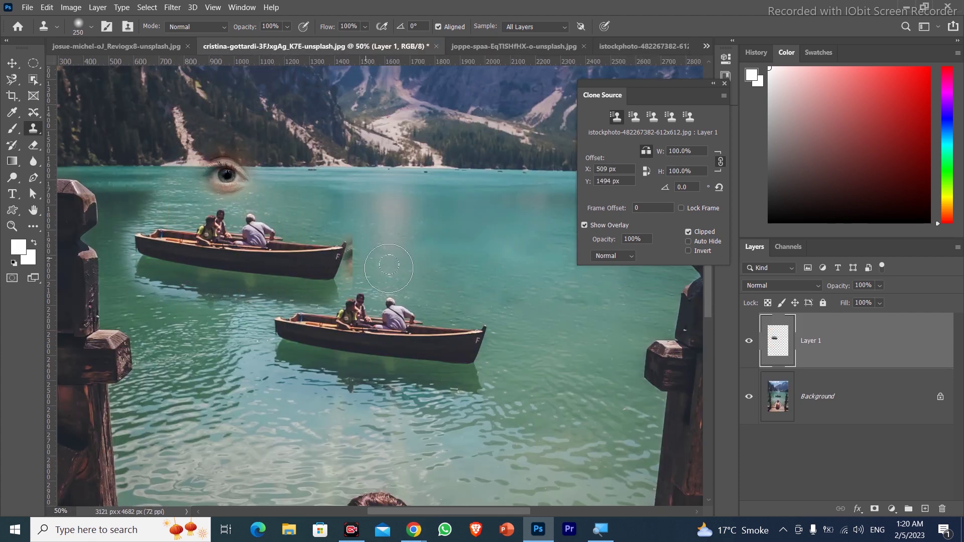
pyautogui.moveTo(405, 278)
pyautogui.mouseDown()
pyautogui.moveTo(329, 220)
pyautogui.moveTo(351, 181)
pyautogui.moveTo(340, 90)
pyautogui.mouseUp()
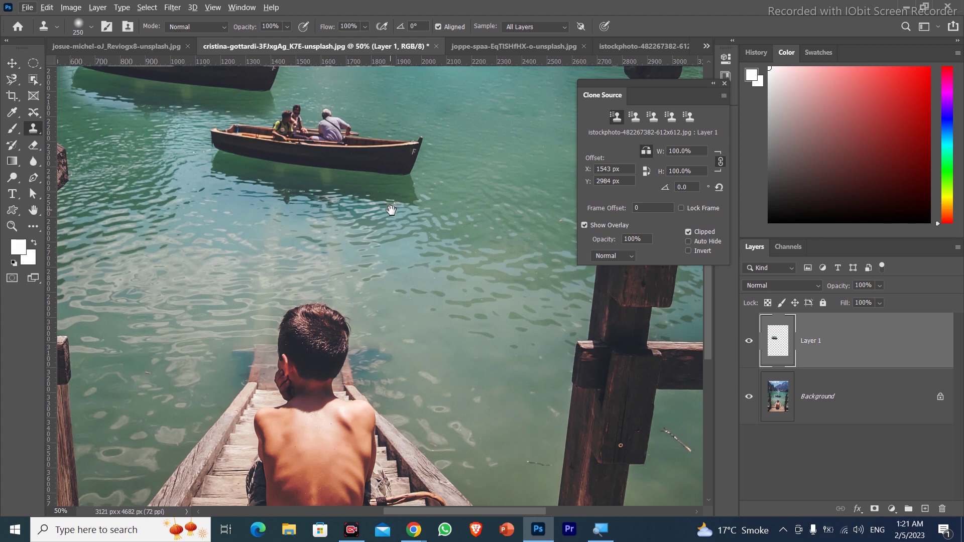
pyautogui.moveTo(392, 210); pyautogui.dragTo(259, 431)
pyautogui.hotkey('ctrl', '0')
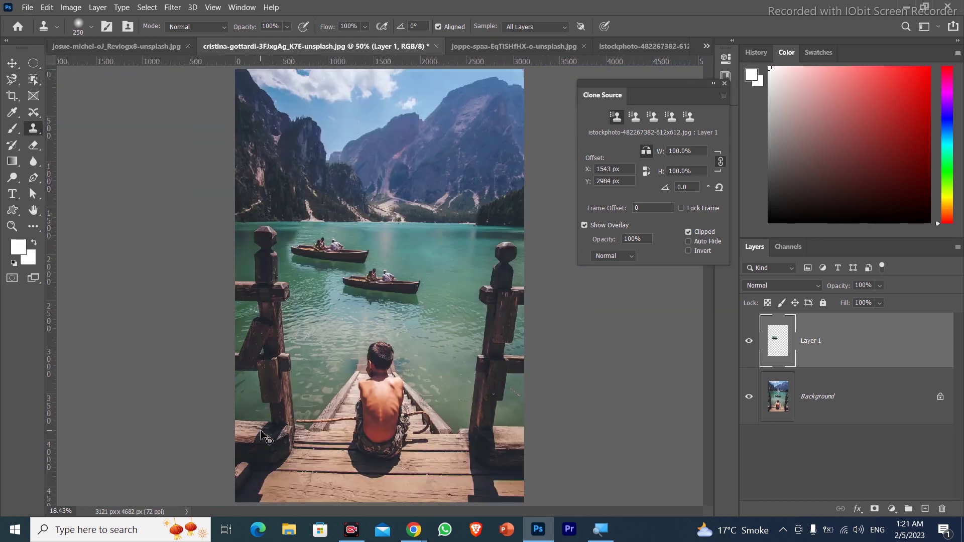
pyautogui.hotkey('ctrl', '+')
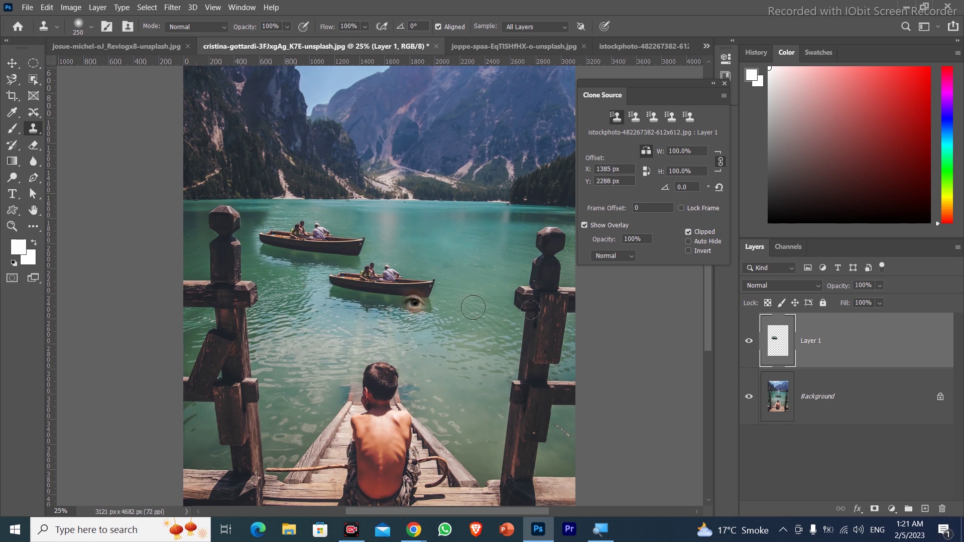
# - Switch to the cruise ship photo nestor-pool-zk0clAkg4Wg-unsplash.jpg and add a new empty layer above the Background
pyautogui.click(115, 45)
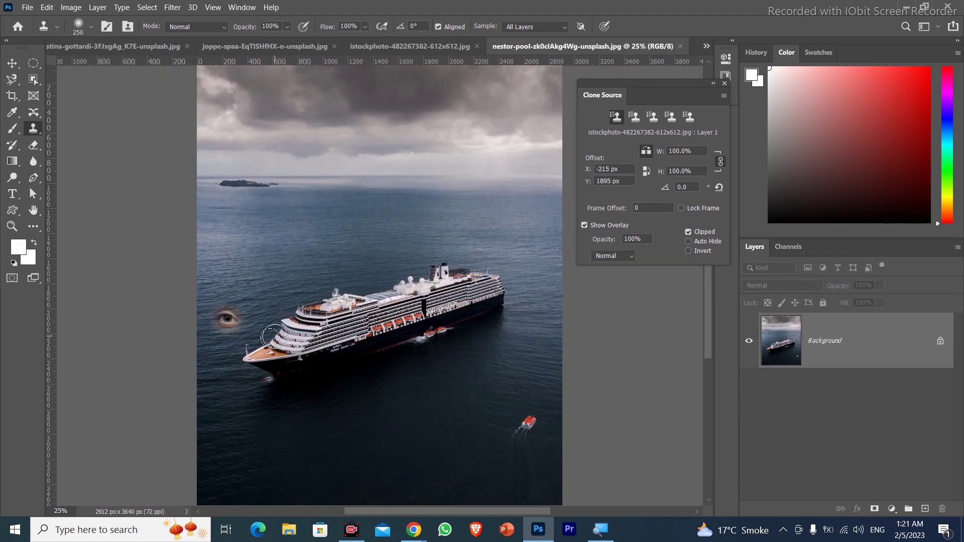
pyautogui.hotkey('ctrl', '+')
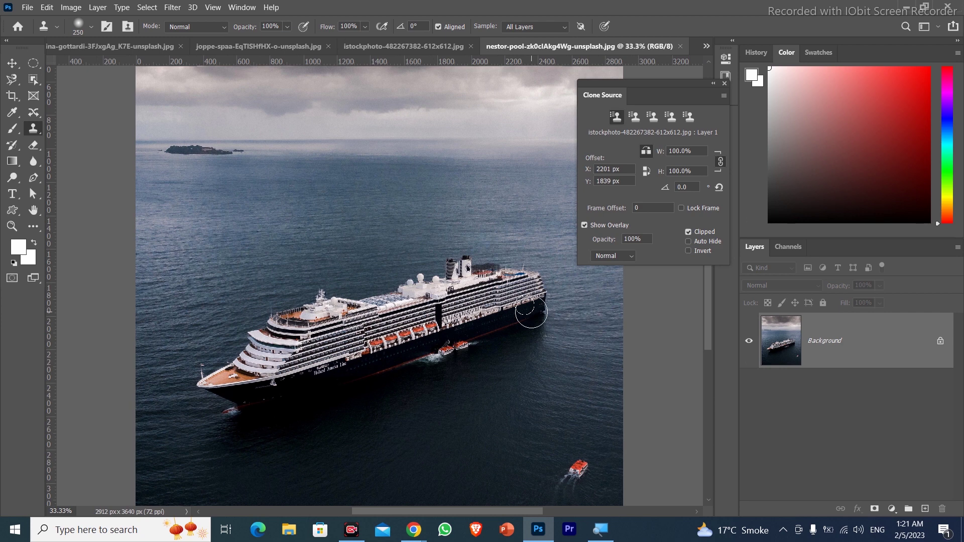
pyautogui.moveTo(331, 332); pyautogui.dragTo(288, 264)
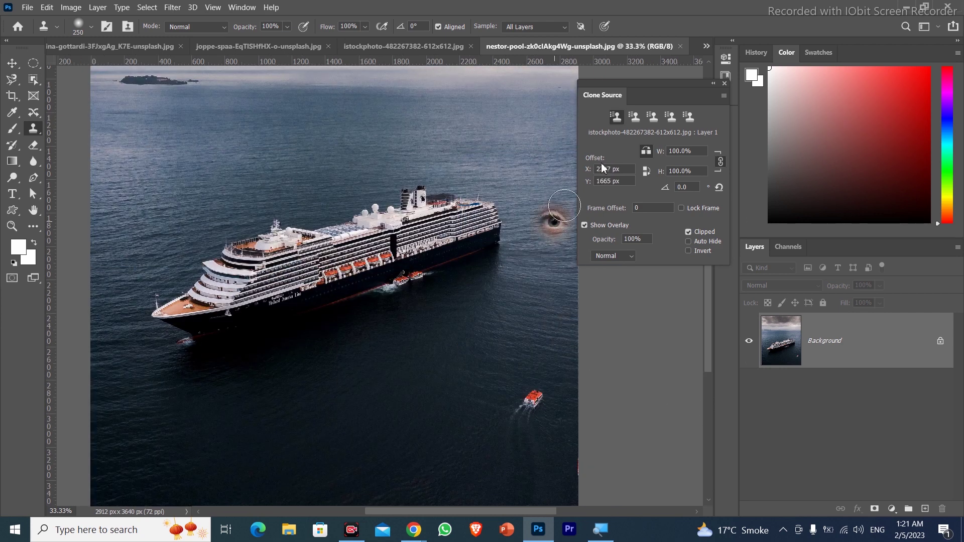
pyautogui.click(634, 118)
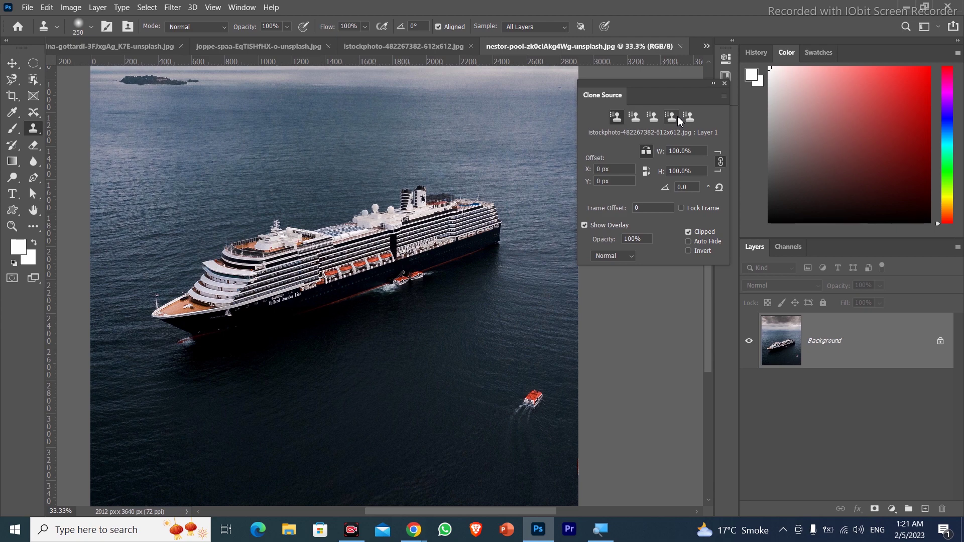
pyautogui.hotkey('ctrl', 'shift', 'alt', 'n')
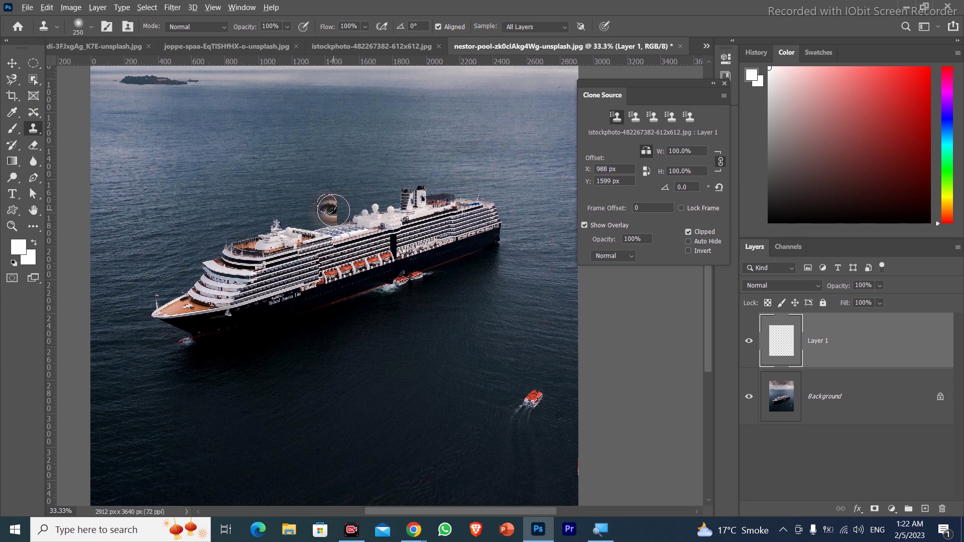
# - Sample the cruise ship as the first clone source and enlarge the brush to 600 px, undoing the test stamp above the ship
pyautogui.keyDown('alt'); pyautogui.click(365, 258); pyautogui.keyUp('alt')
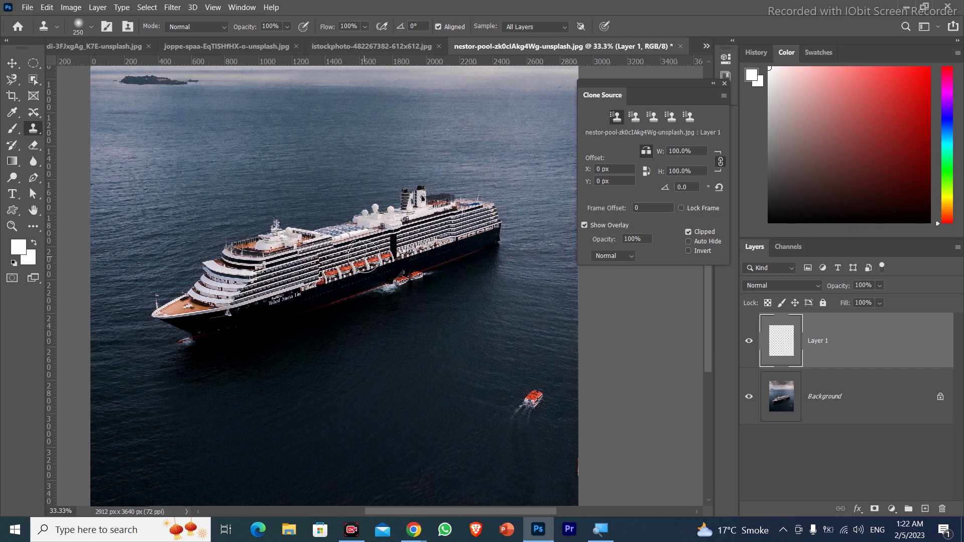
pyautogui.press(']')
pyautogui.press(']')
pyautogui.press(']')
pyautogui.press(']')
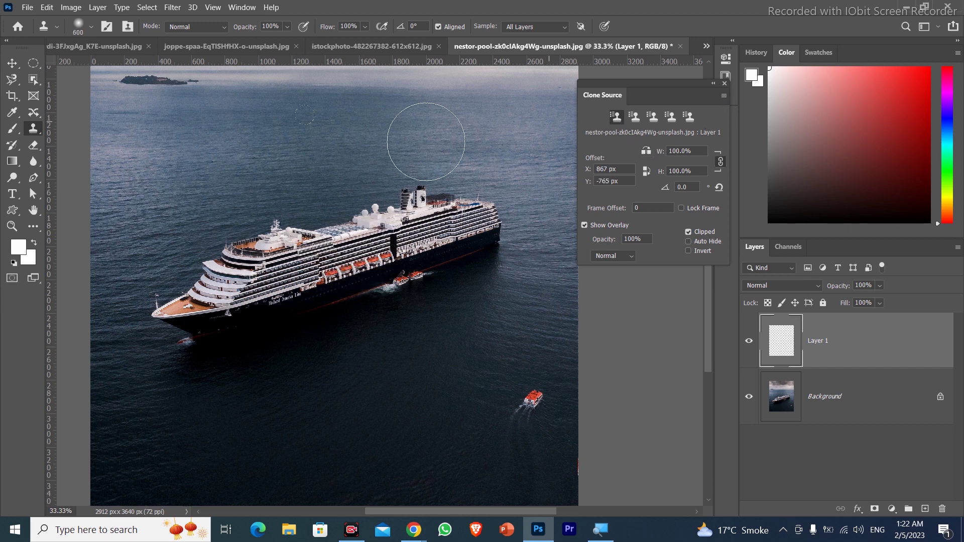
pyautogui.click(479, 142)
pyautogui.hotkey('ctrl', 'z')
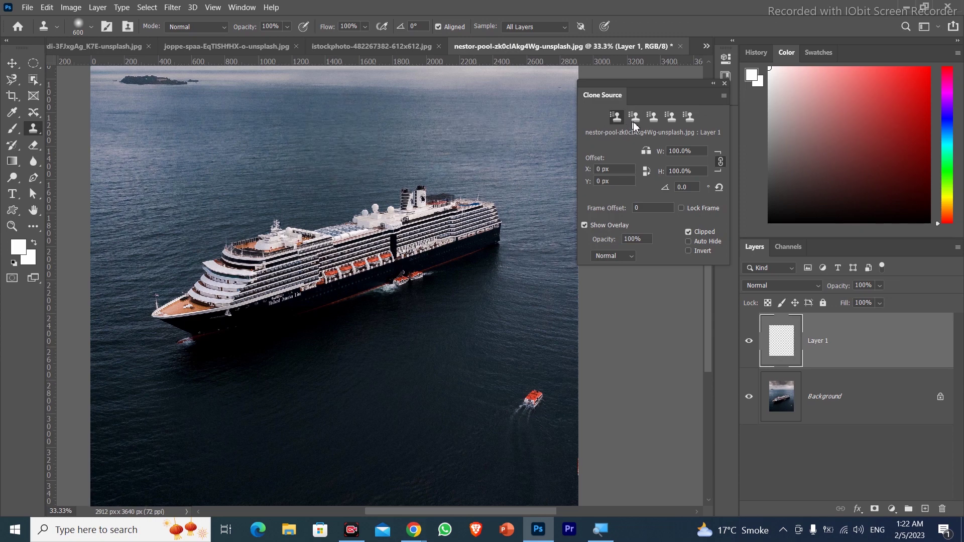
# - Store the small orange boat as the second clone source and undo the test stamp made on the water
pyautogui.click(635, 117)
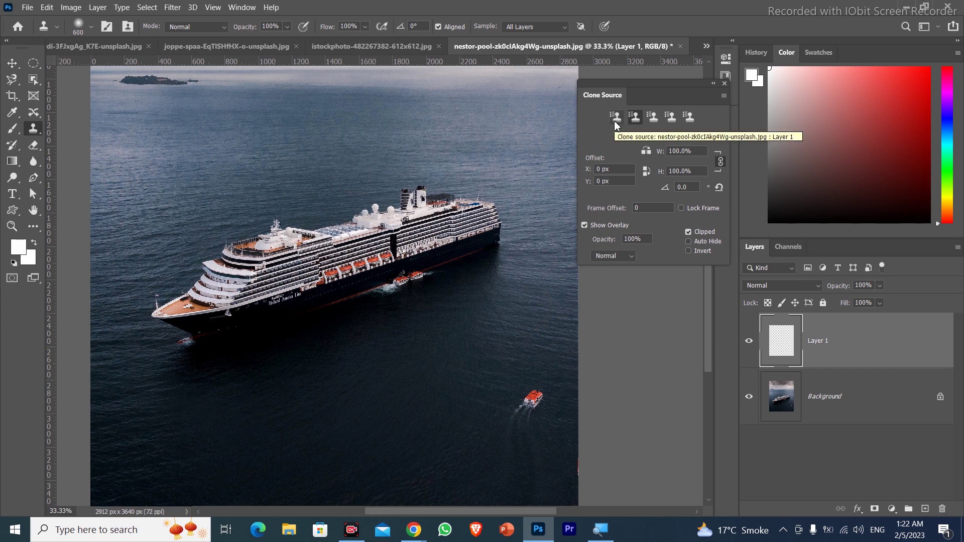
pyautogui.click(635, 120)
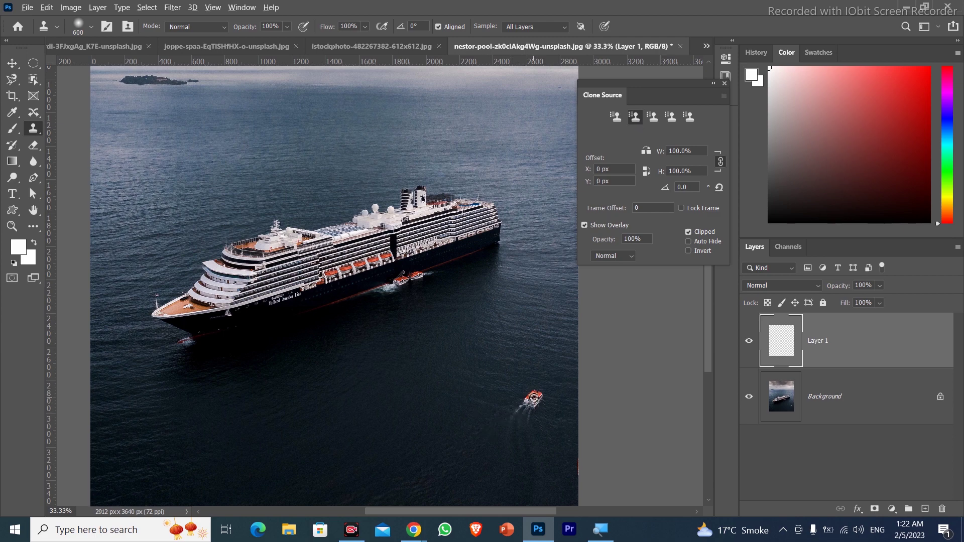
pyautogui.keyDown('alt'); pyautogui.click(534, 398); pyautogui.keyUp('alt')
pyautogui.click(443, 360)
pyautogui.hotkey('ctrl', 'z')
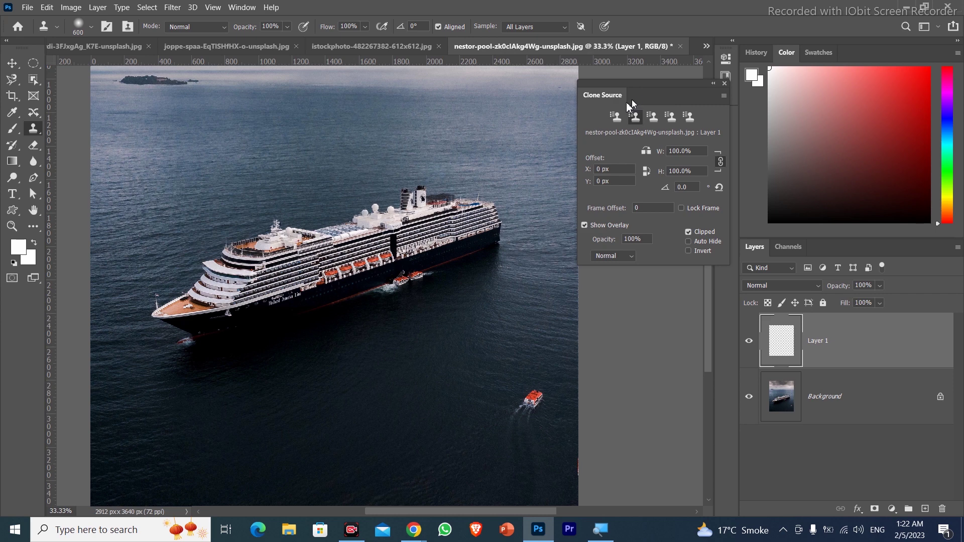
# - Switch between the two stored clone sources and stamp the small orange boat from the second source onto the water between it and the ship
pyautogui.click(616, 116)
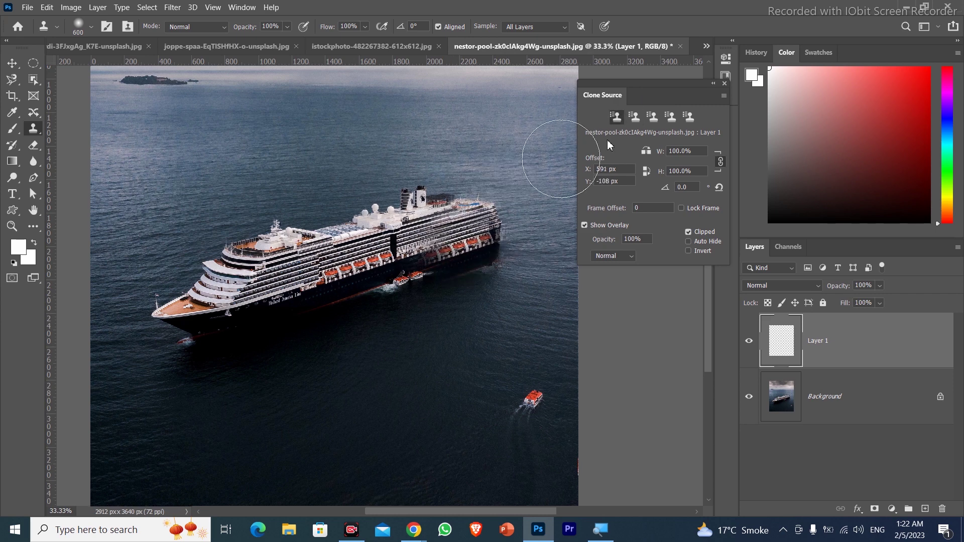
pyautogui.click(634, 116)
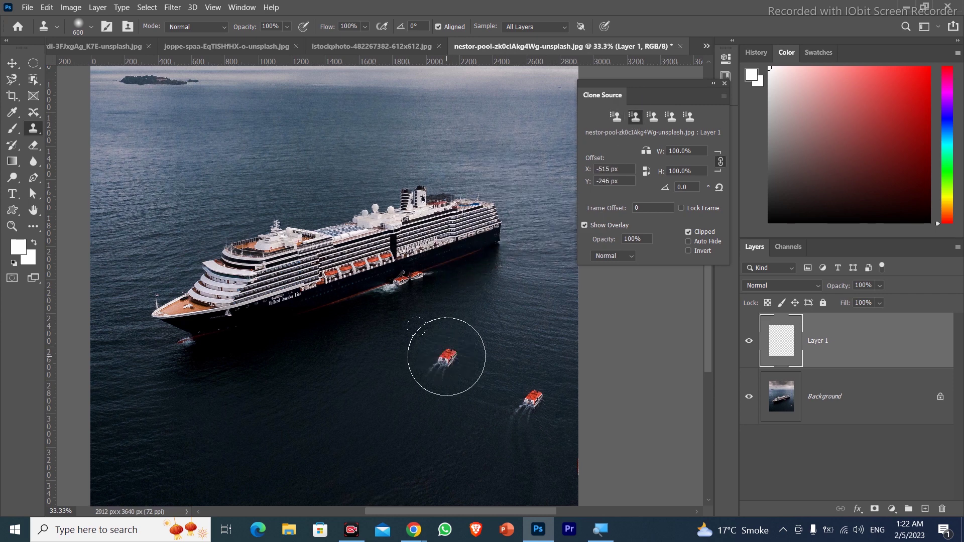
pyautogui.click(444, 368)
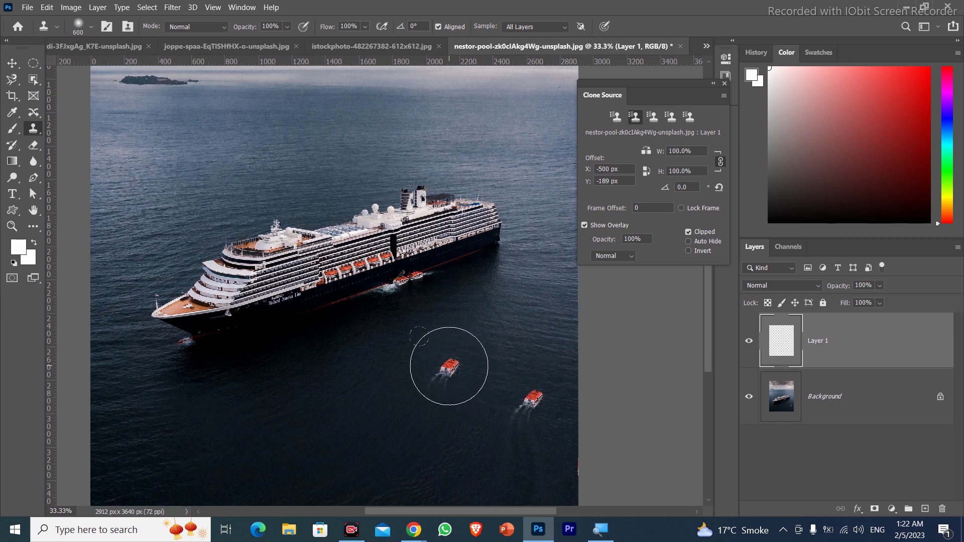
# - Clone the whole cruise ship from the first clone source onto the water behind the original ship
pyautogui.click(616, 118)
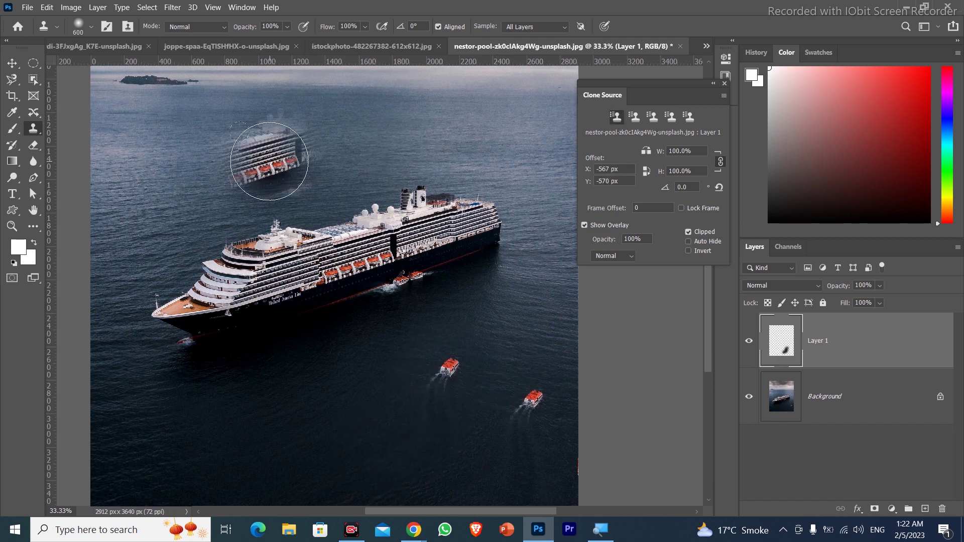
pyautogui.click(295, 155)
pyautogui.moveTo(214, 179)
pyautogui.mouseDown()
pyautogui.moveTo(345, 119)
pyautogui.moveTo(271, 206)
pyautogui.moveTo(135, 204)
pyautogui.mouseUp()
pyautogui.moveTo(377, 150)
pyautogui.mouseDown()
pyautogui.moveTo(442, 128)
pyautogui.moveTo(430, 140)
pyautogui.moveTo(434, 120)
pyautogui.mouseUp()
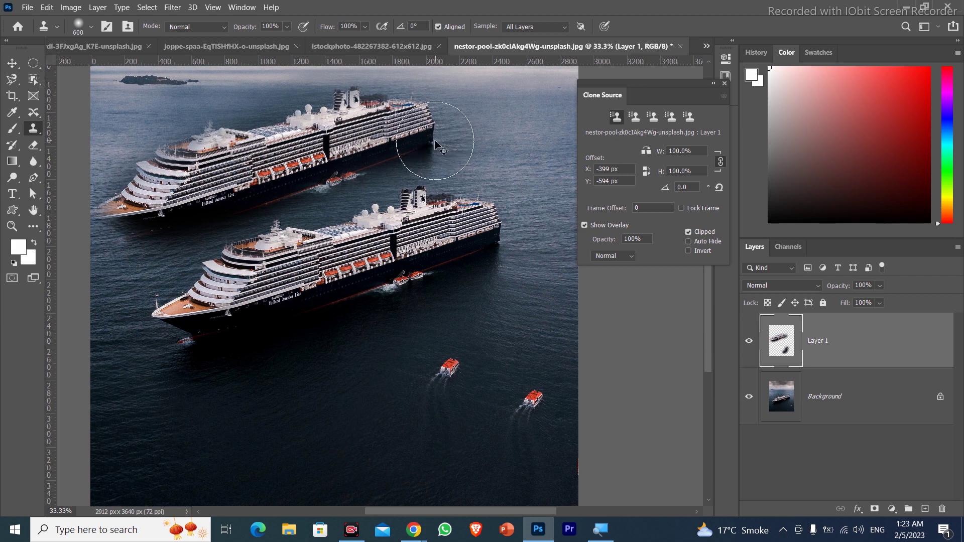
# - Undo the cloned cruise ship strokes and the cloned small boat on Layer 1
pyautogui.hotkey('ctrl', 'z')
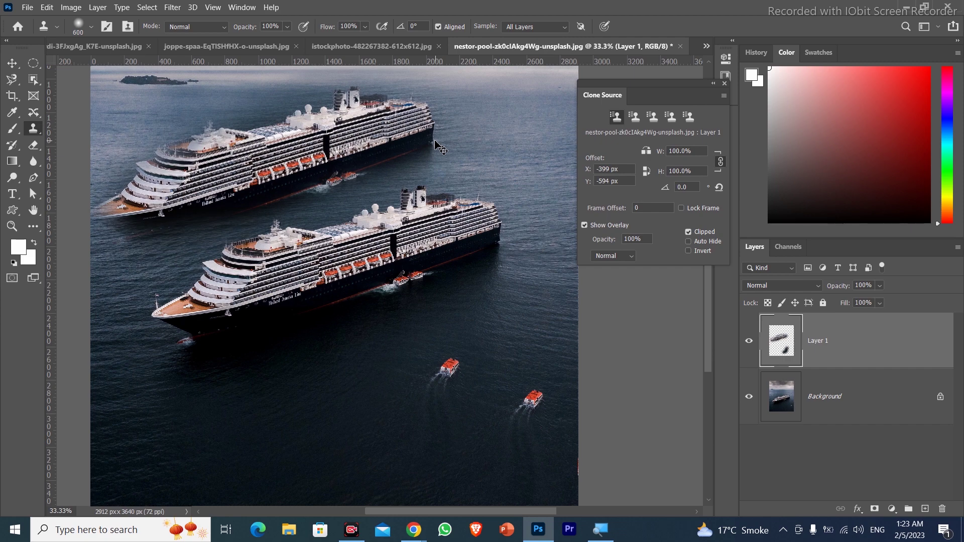
pyautogui.hotkey('ctrl', 'z')
pyautogui.hotkey('ctrl', 'z')
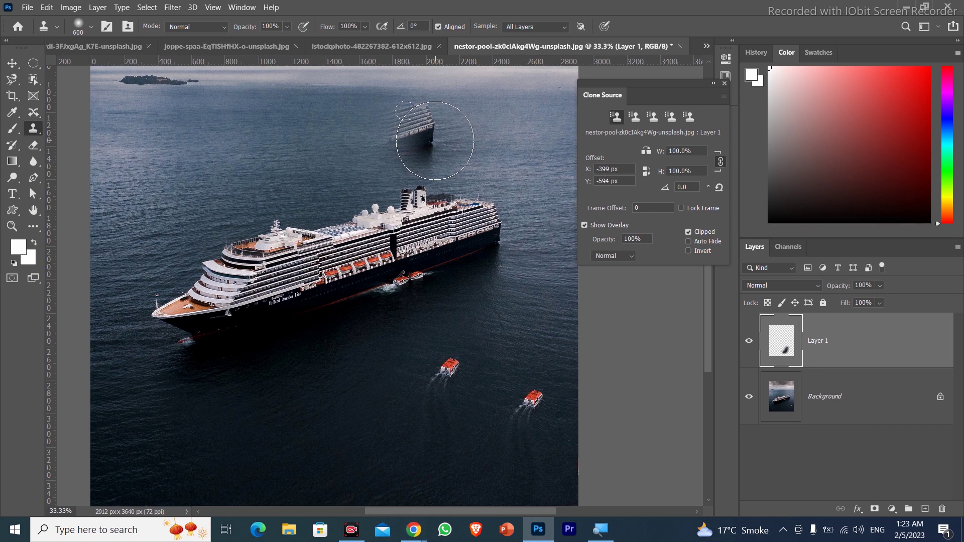
pyautogui.hotkey('ctrl', 'z')
pyautogui.hotkey('ctrl', 'z')
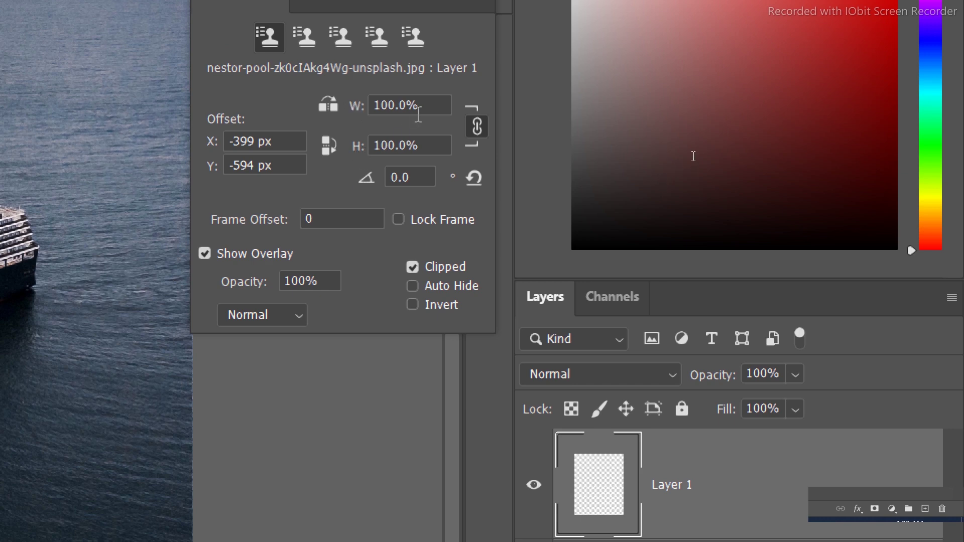
# - Set the first clone source's linked width and height scale to 300%
pyautogui.click(378, 104)
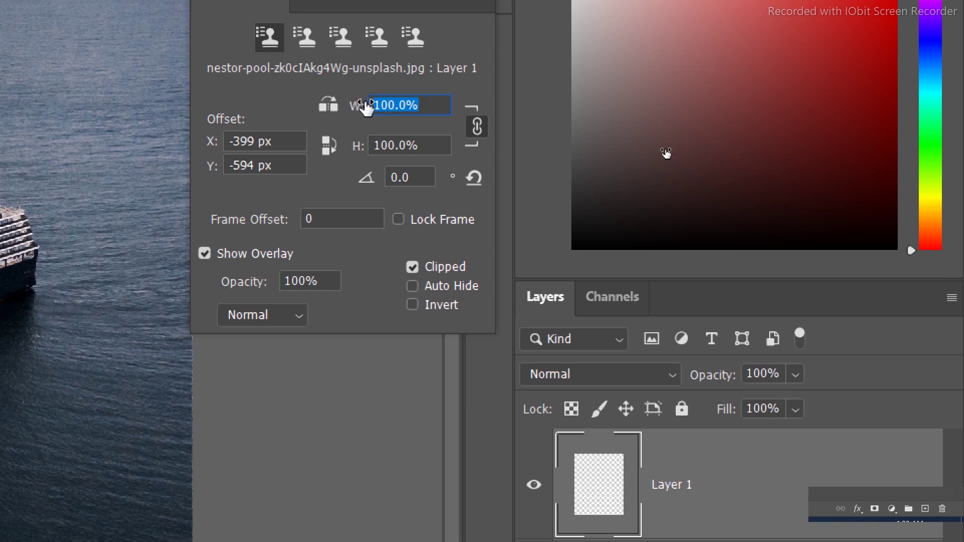
pyautogui.write('3')
pyautogui.write('00')
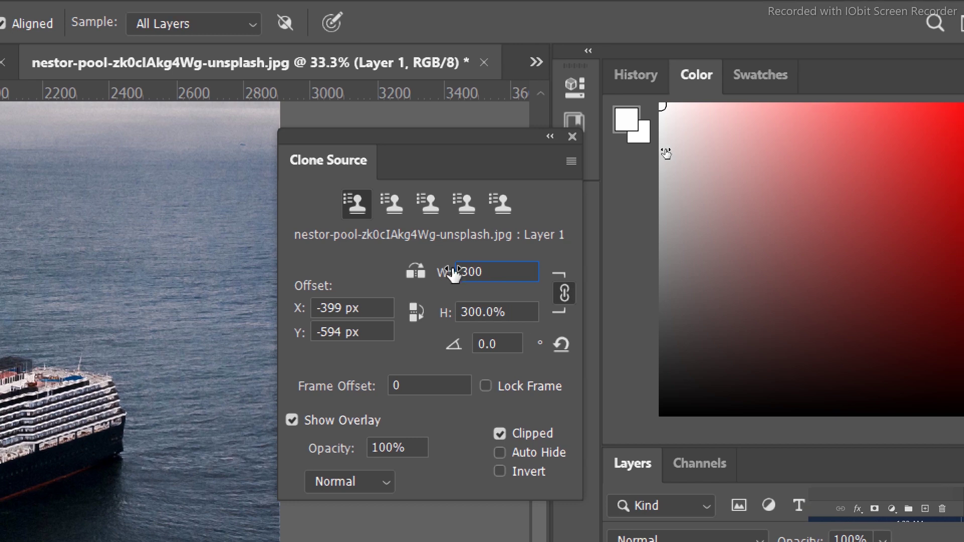
pyautogui.press('Return')
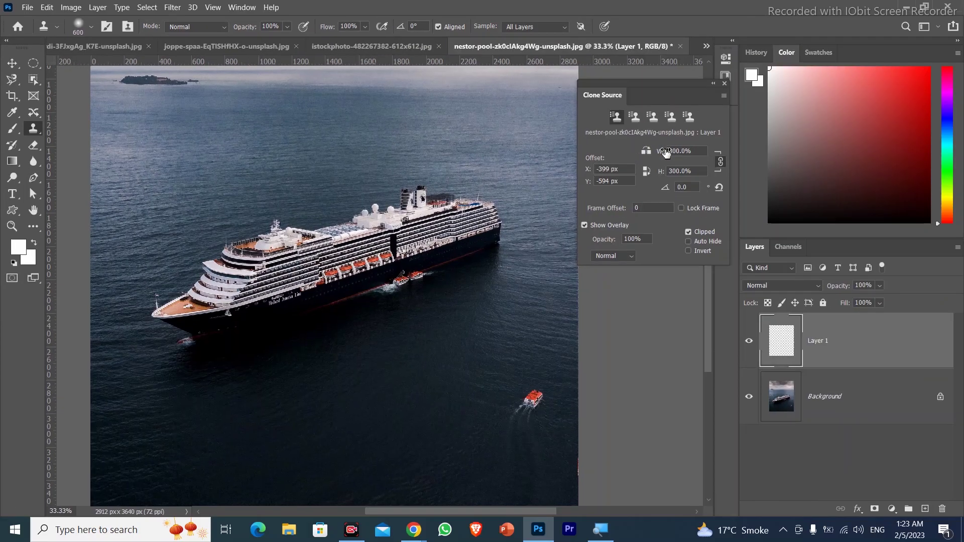
# - Resample the small orange boat in the second clone source, scale it to 300%, and clone the enlarged boat with its wake beside the original
pyautogui.click(635, 116)
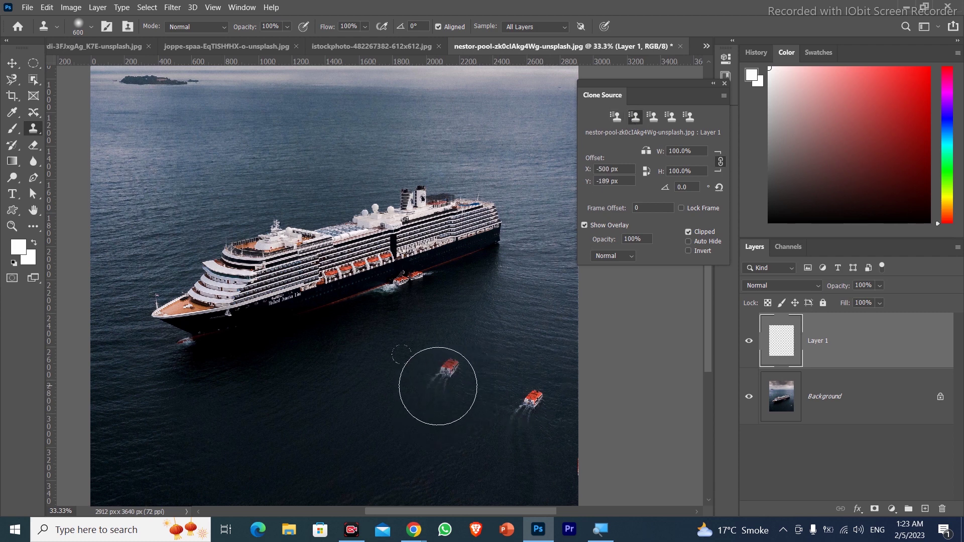
pyautogui.keyDown('alt'); pyautogui.click(535, 403); pyautogui.keyUp('alt')
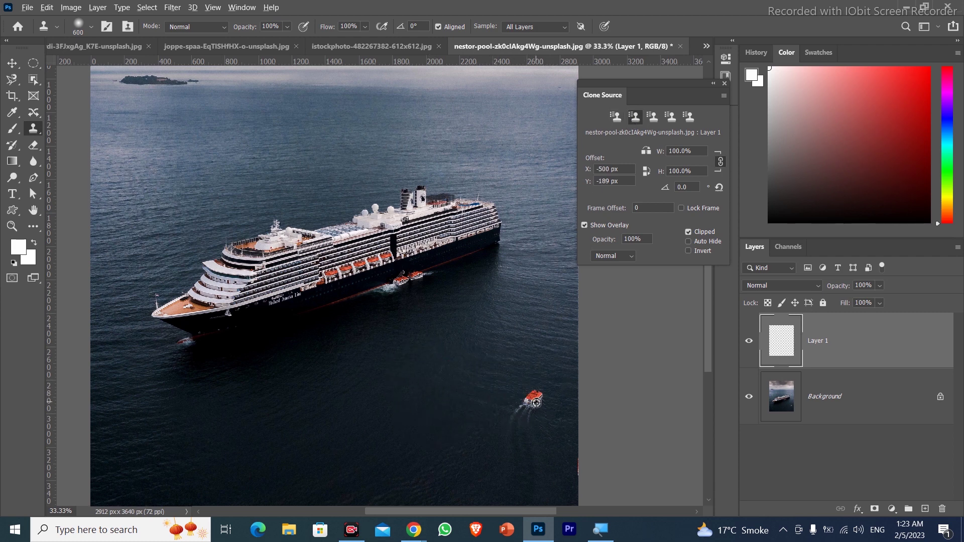
pyautogui.click(696, 153)
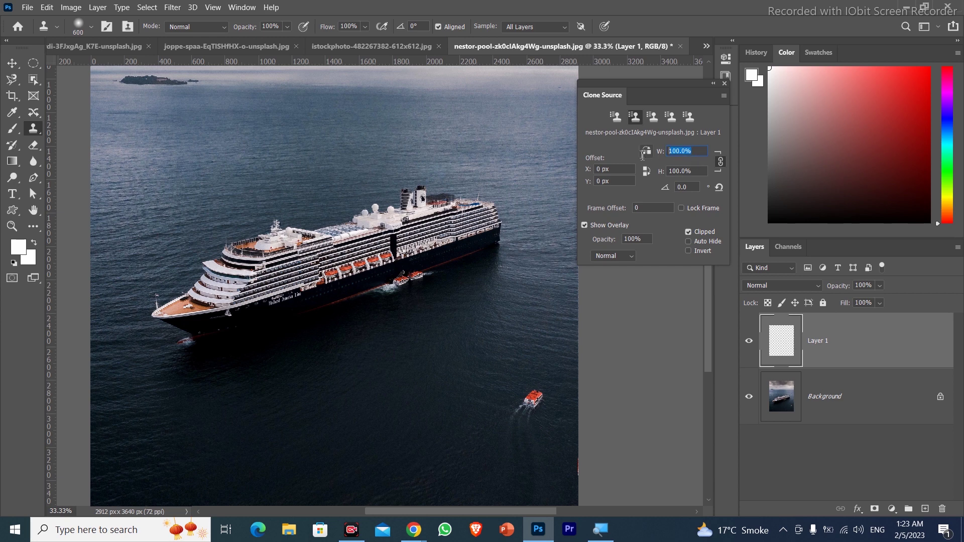
pyautogui.write('300')
pyautogui.press('Return')
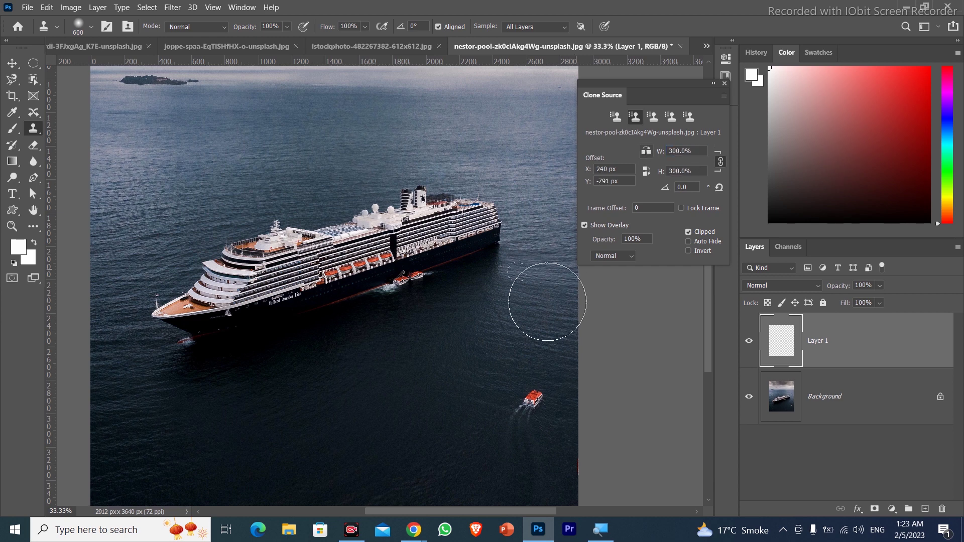
pyautogui.moveTo(448, 394)
pyautogui.mouseDown()
pyautogui.moveTo(462, 377)
pyautogui.moveTo(438, 405)
pyautogui.moveTo(458, 365)
pyautogui.moveTo(413, 441)
pyautogui.moveTo(362, 481)
pyautogui.mouseUp()
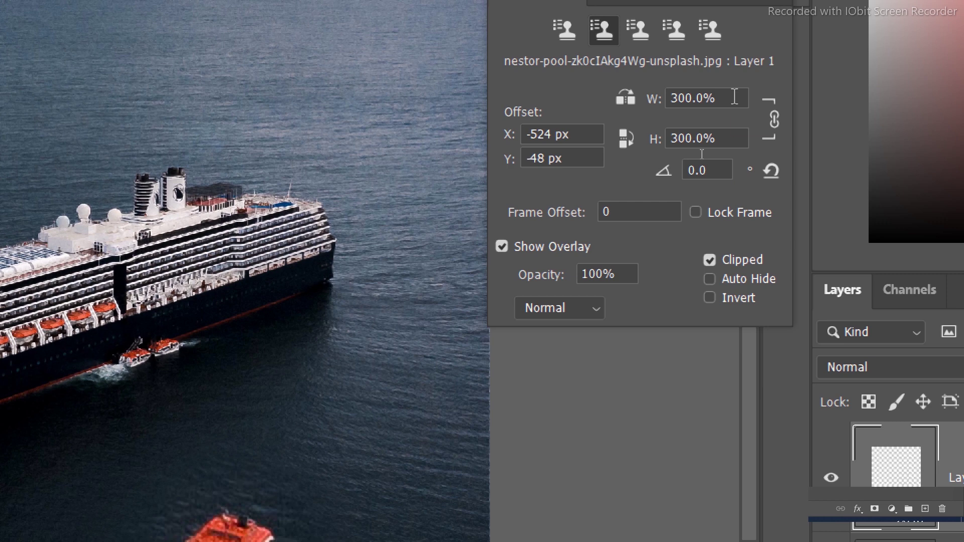
# - Sample the enlarged boat into the second clone source, undo the 300% test stroke, and set the linked scale to 100%
pyautogui.click(772, 120)
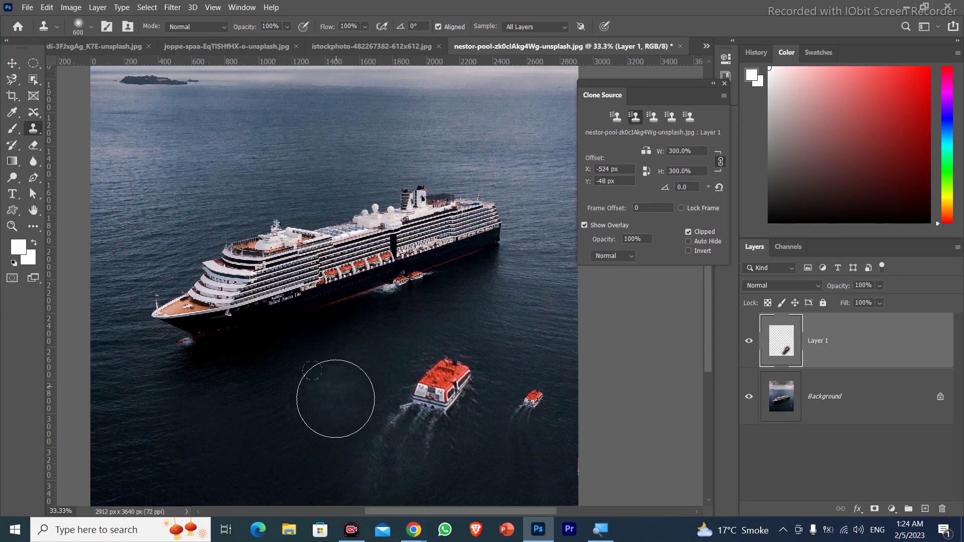
pyautogui.keyDown('alt'); pyautogui.click(411, 390); pyautogui.keyUp('alt')
pyautogui.moveTo(241, 419); pyautogui.dragTo(290, 401)
pyautogui.hotkey('ctrl', 'z')
pyautogui.moveTo(695, 153); pyautogui.dragTo(645, 152)
pyautogui.write('100')
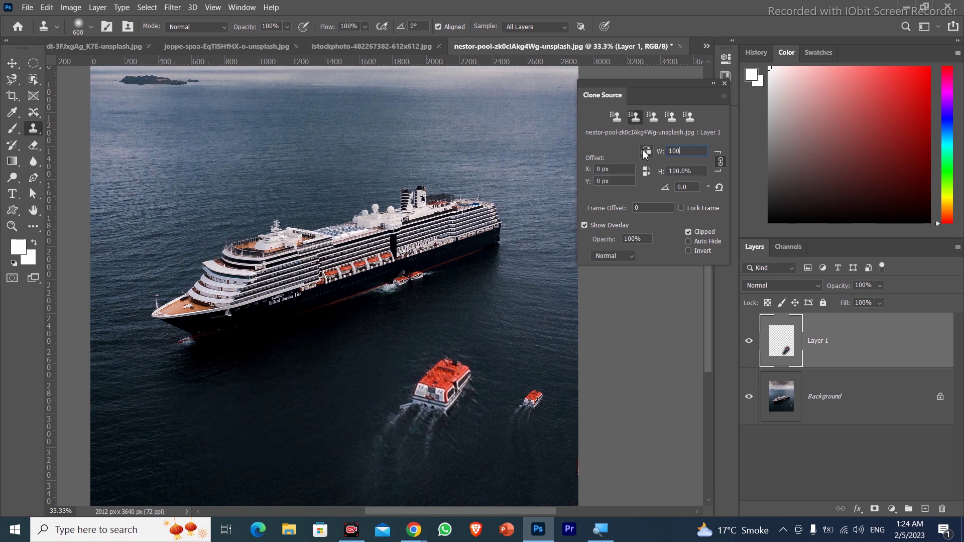
pyautogui.press('Return')
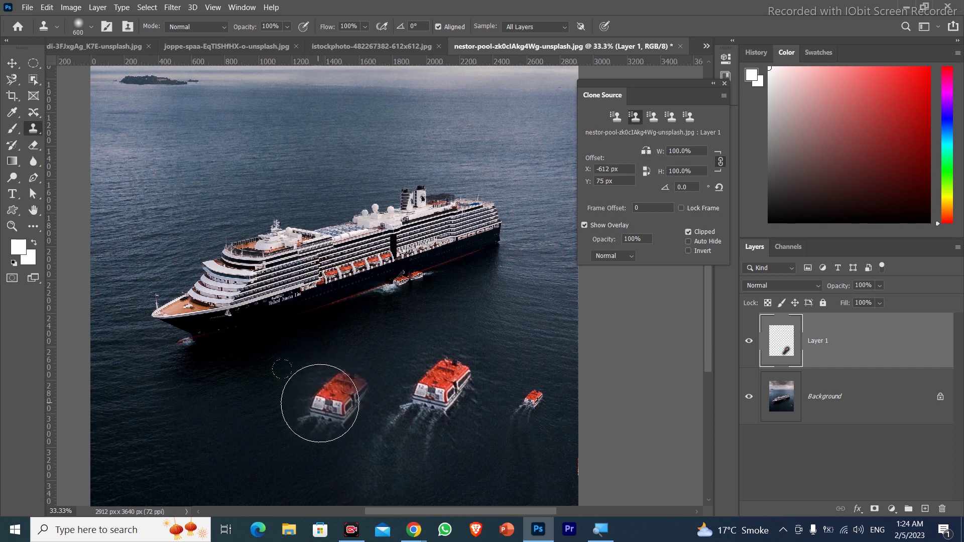
# - Hide the clone overlay and try cloning the enlarged boat onto the open water beside it, undoing each attempt
pyautogui.click(585, 224)
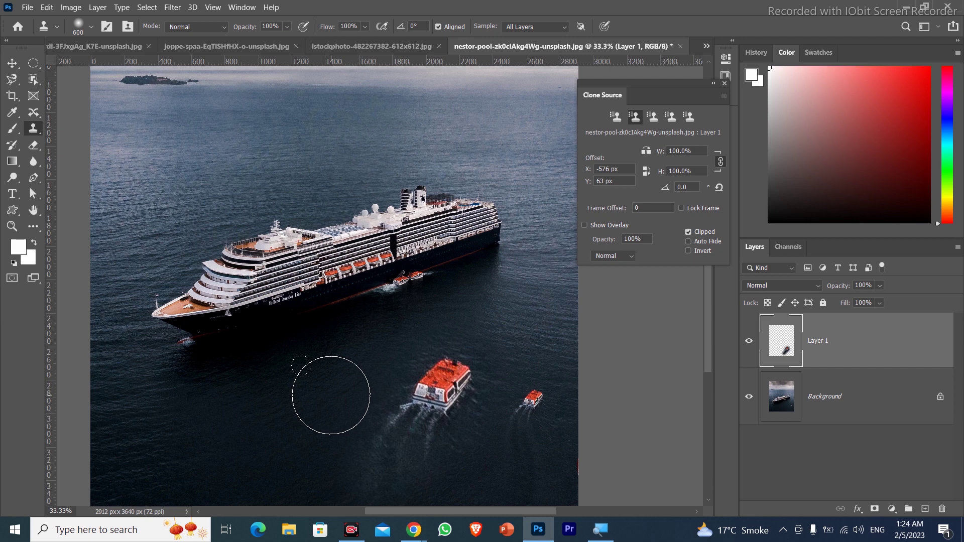
pyautogui.moveTo(312, 397); pyautogui.dragTo(328, 392)
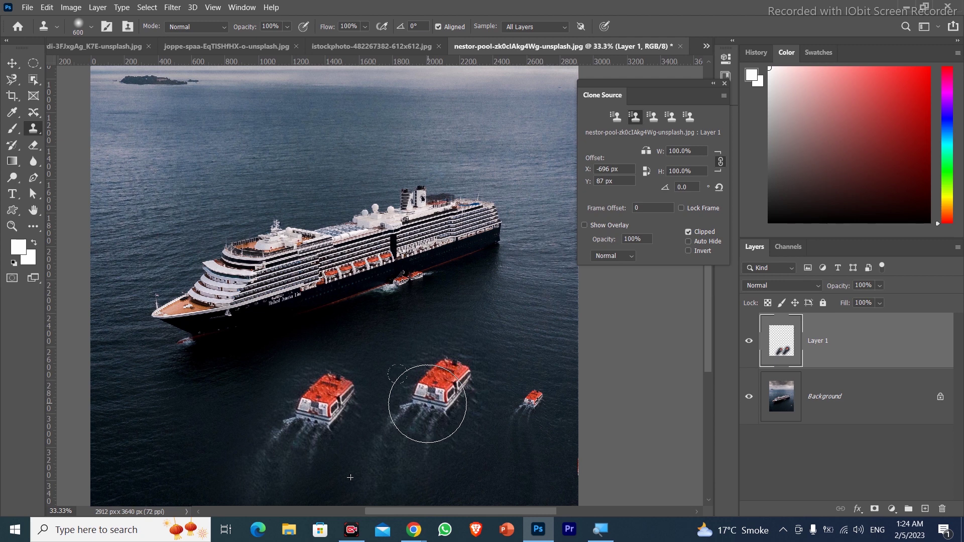
pyautogui.hotkey('ctrl', 'z')
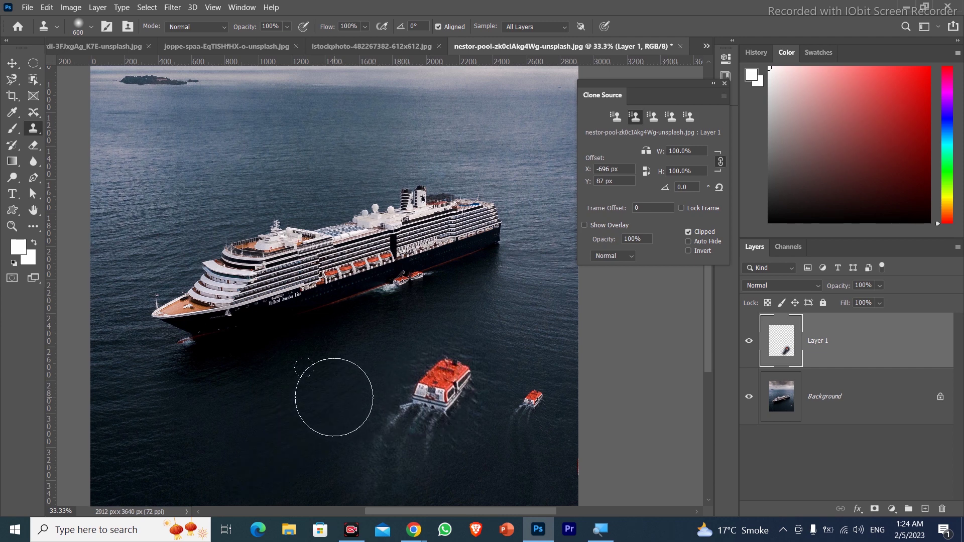
pyautogui.moveTo(287, 404)
pyautogui.mouseDown()
pyautogui.moveTo(262, 437)
pyautogui.moveTo(272, 442)
pyautogui.moveTo(331, 414)
pyautogui.moveTo(338, 394)
pyautogui.moveTo(261, 478)
pyautogui.moveTo(203, 493)
pyautogui.mouseUp()
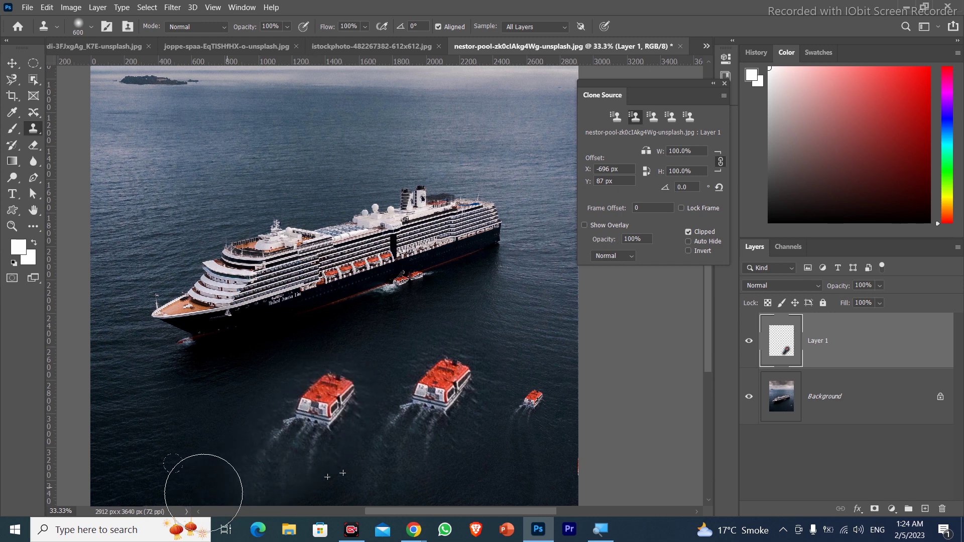
pyautogui.hotkey('ctrl', 'z')
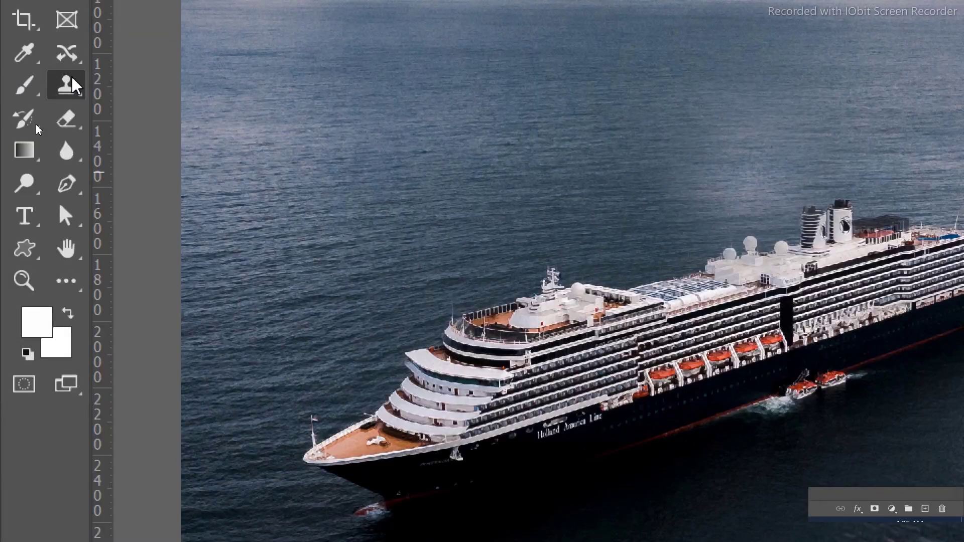
# - Show the tools grouped with the Clone Stamp Tool, including the Pattern Stamp Tool
pyautogui.press('super')
pyautogui.press('super')
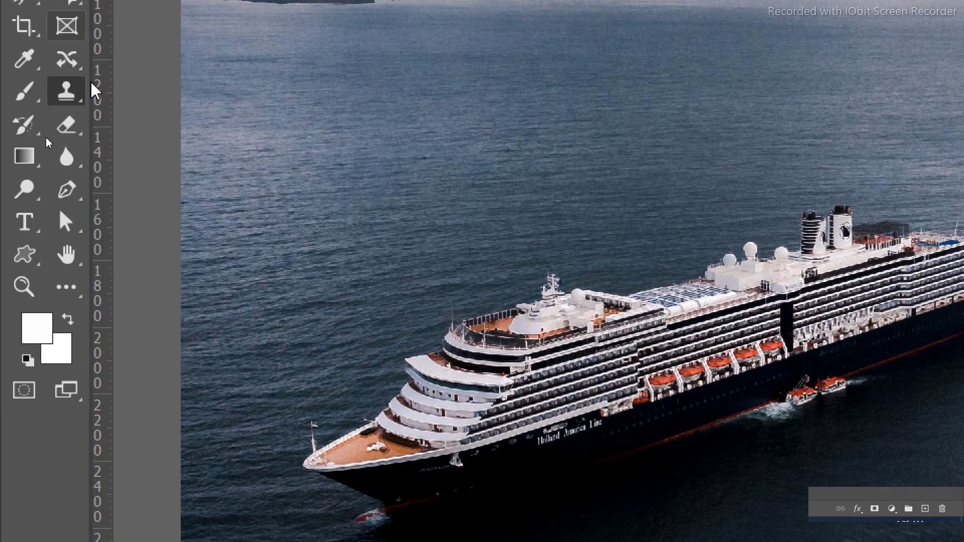
pyautogui.rightClick(73, 85)
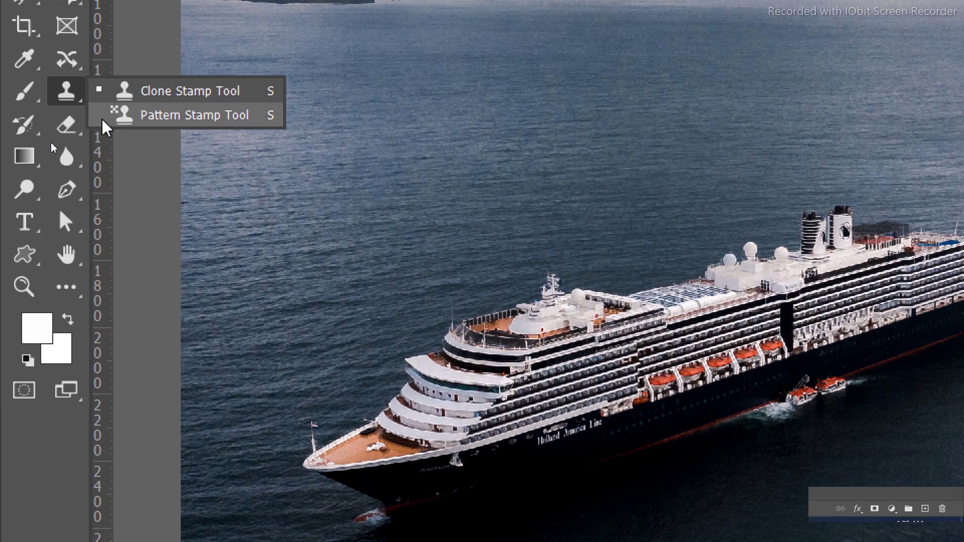
pyautogui.press('super+minus')
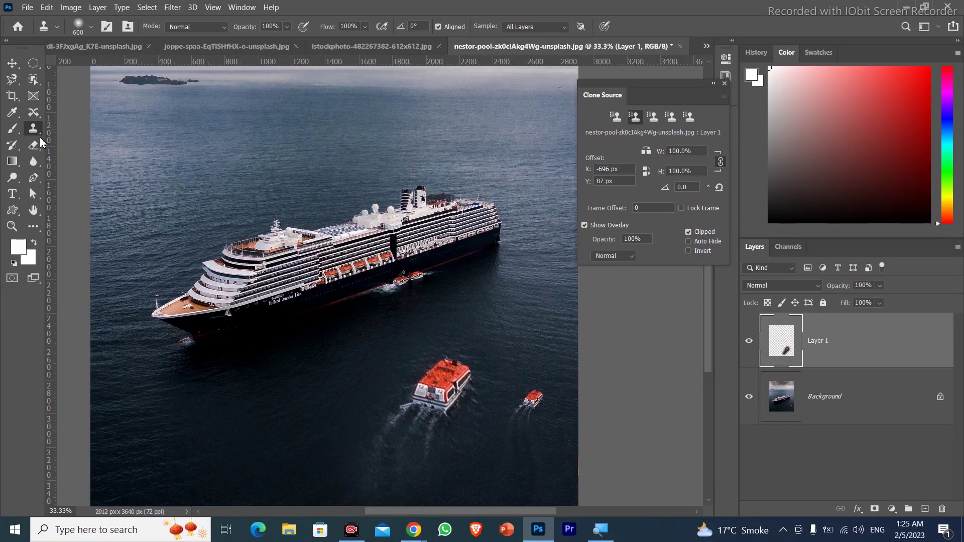